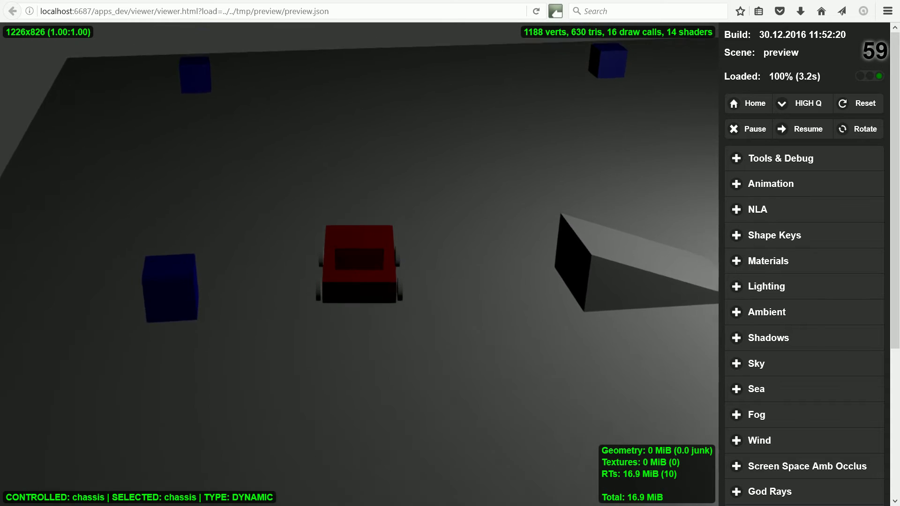
# - Drive the red car forward while steering right in the Blend4Web preview
pyautogui.press('d')
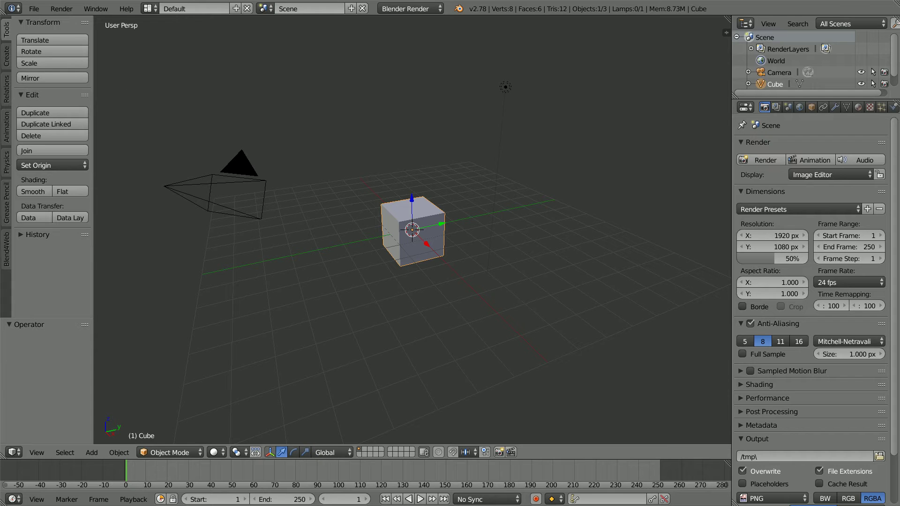
# - Bring up the File menu's list of recently opened projects
pyautogui.click(35, 10)
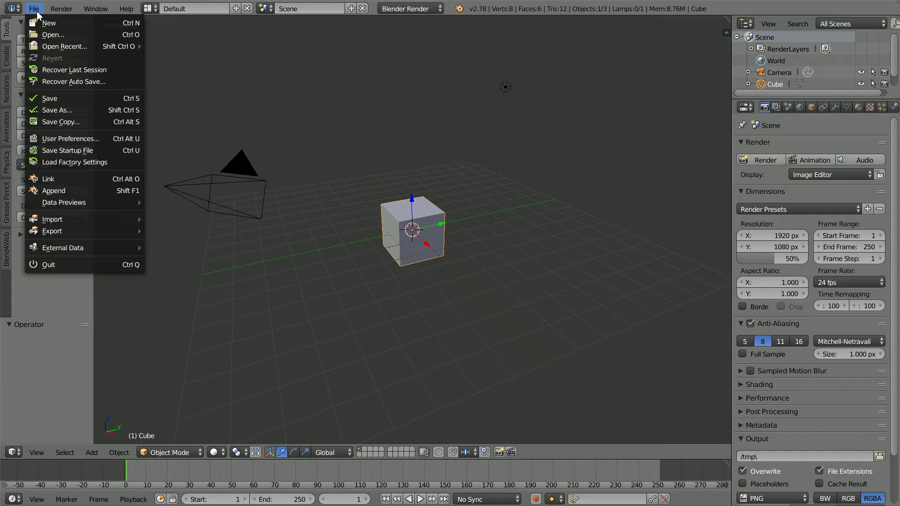
pyautogui.moveTo(50, 47)
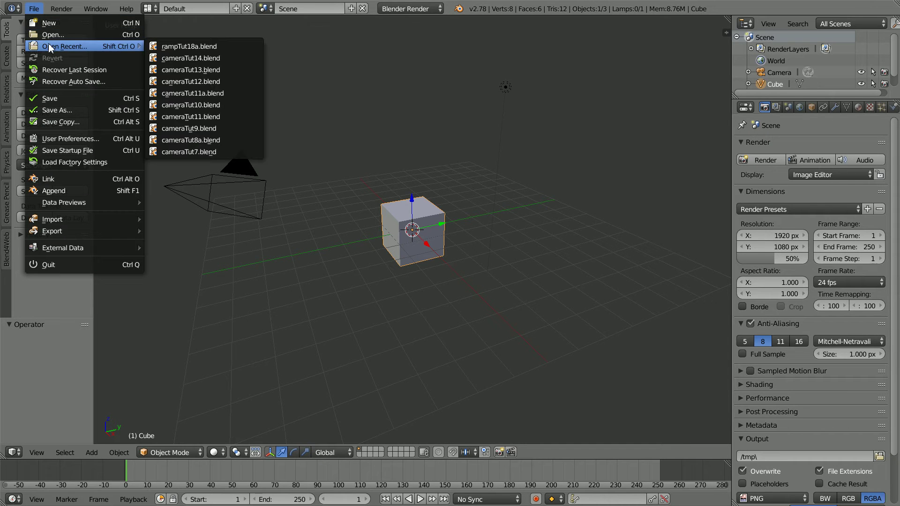
# - Load rampTut18a.blend and orbit the view around the car scene
pyautogui.click(228, 49)
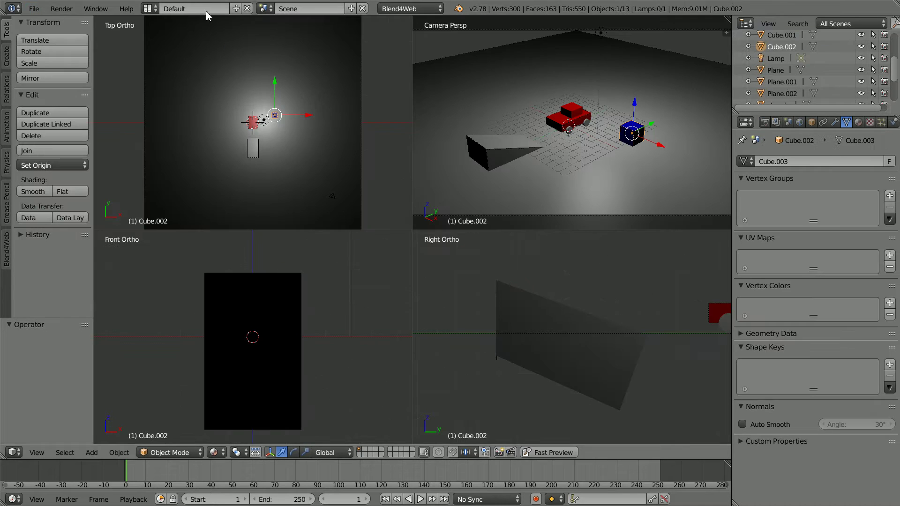
pyautogui.moveTo(685, 146); pyautogui.dragTo(540, 123, button='middle')
pyautogui.scroll(3, 555, 148)
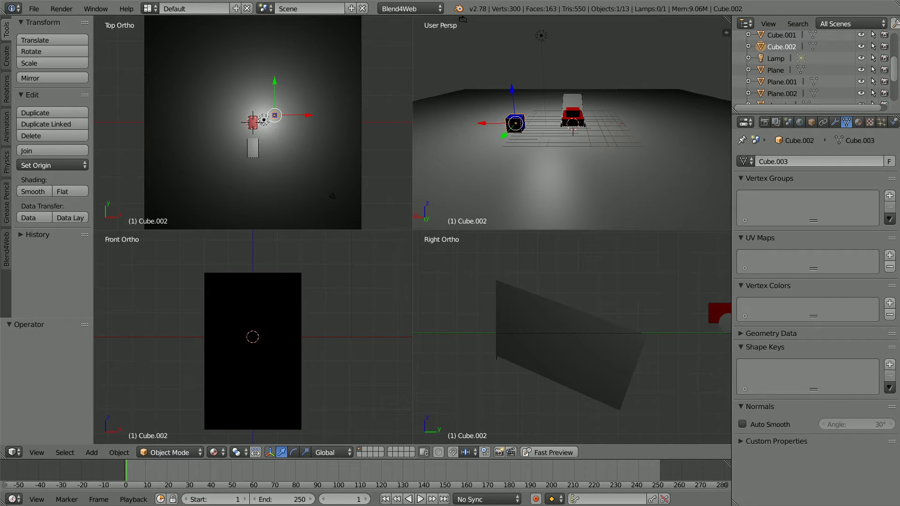
# - Align the selected scene camera to the current viewpoint
pyautogui.rightClick(465, 23)
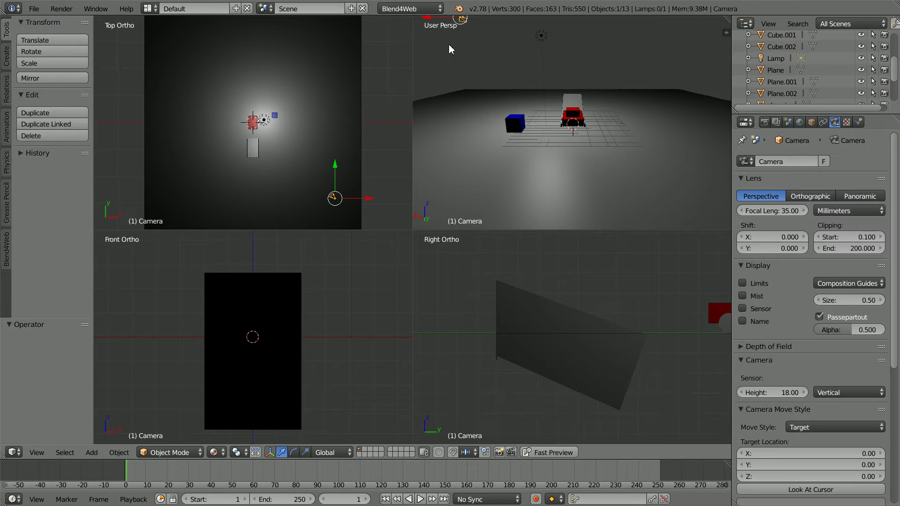
pyautogui.click(37, 452)
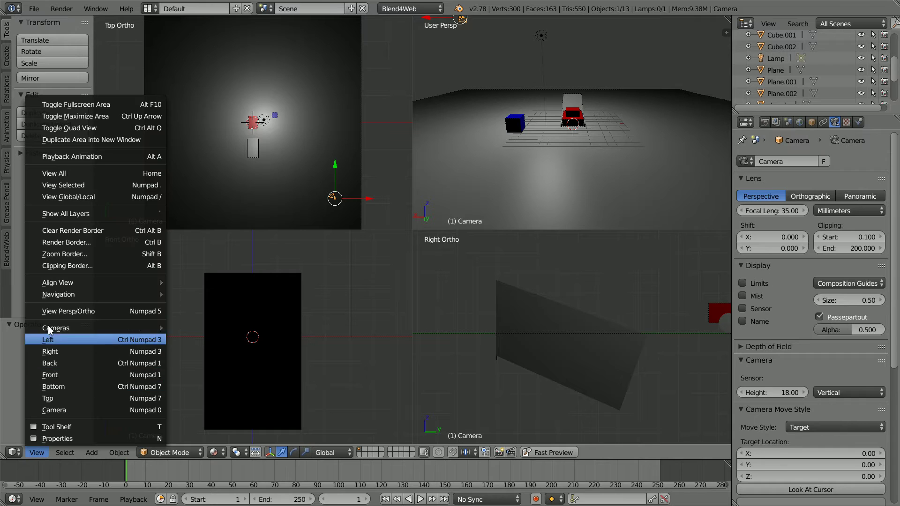
pyautogui.moveTo(165, 287)
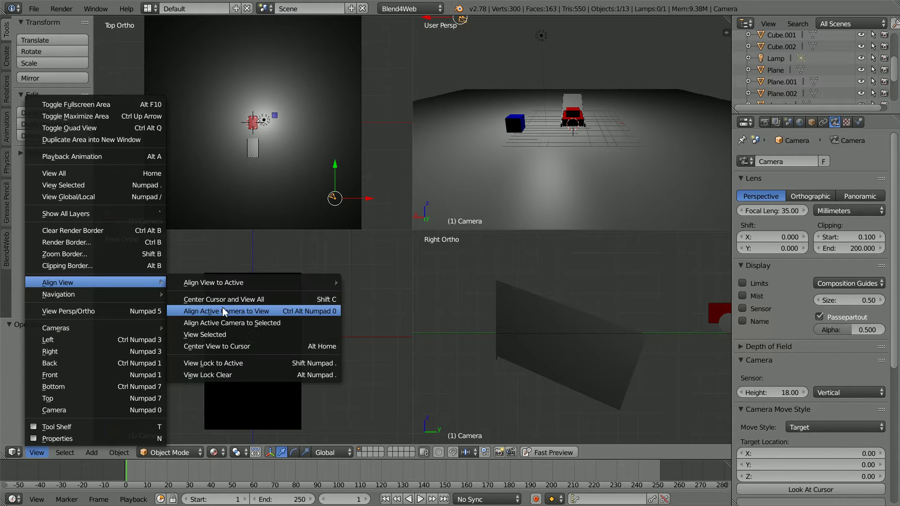
pyautogui.click(284, 312)
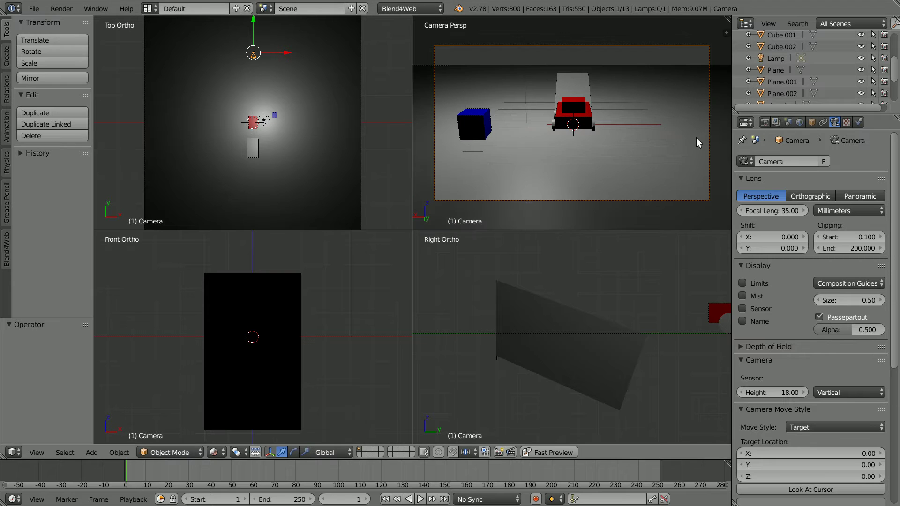
# - Set the camera Location to X 0, Y 35, Z 20, then zoom out the Right Ortho view
pyautogui.click(811, 123)
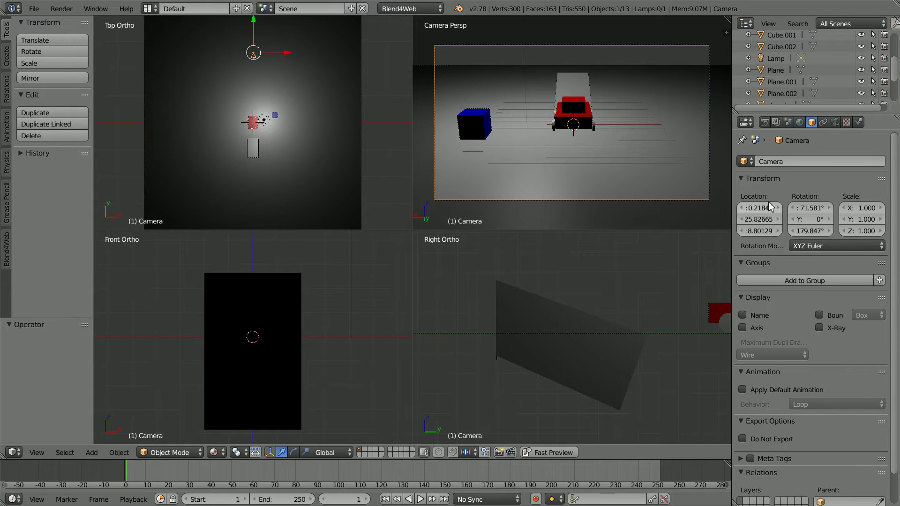
pyautogui.click(764, 208)
pyautogui.write('0')
pyautogui.press('Return')
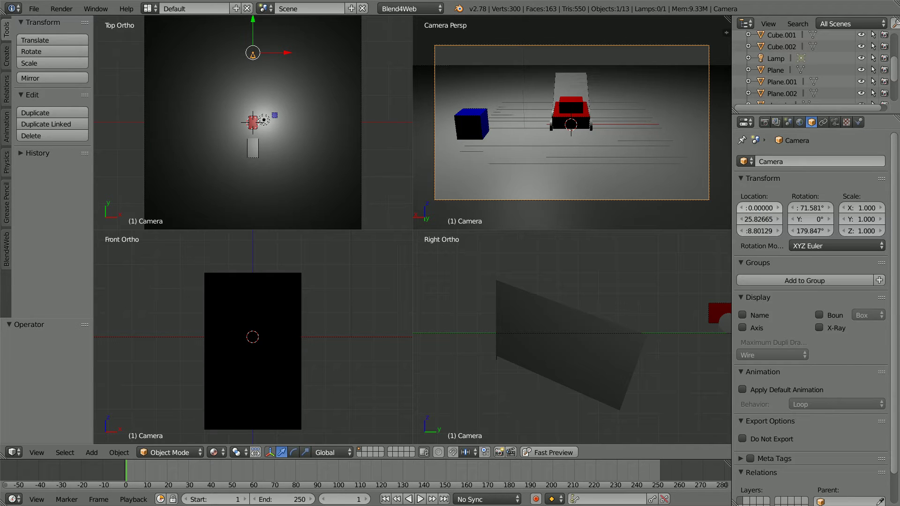
pyautogui.click(760, 219)
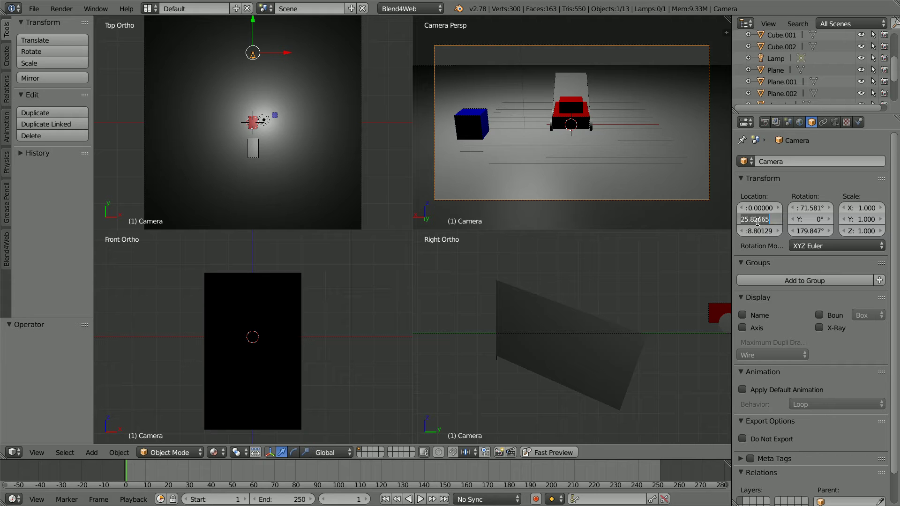
pyautogui.write('35')
pyautogui.press('Return')
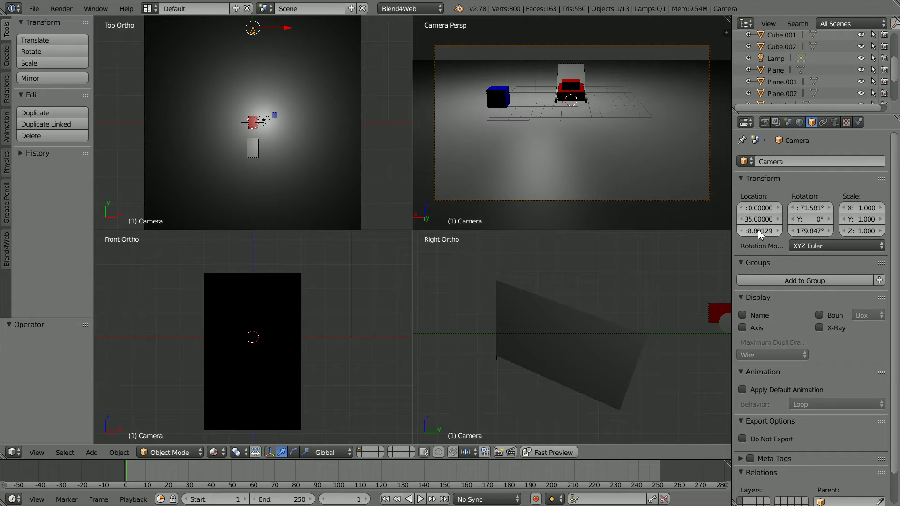
pyautogui.click(760, 230)
pyautogui.write('20')
pyautogui.press('Return')
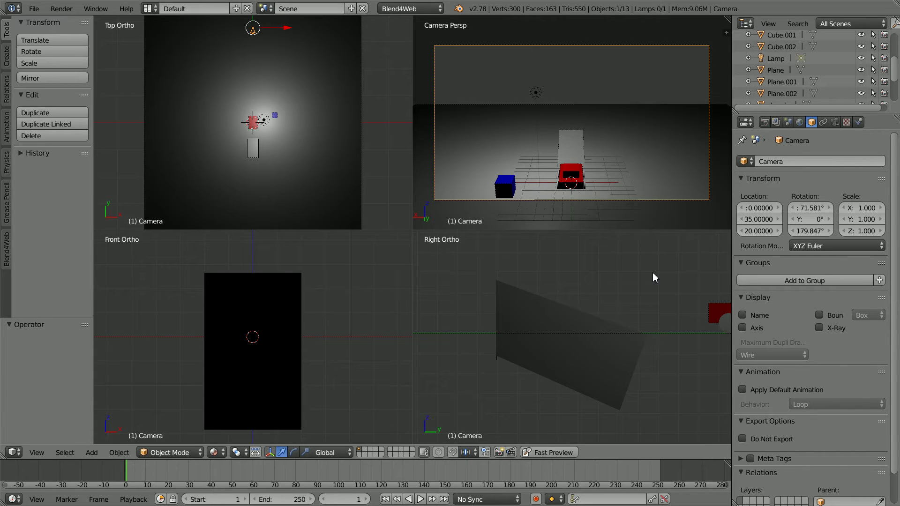
pyautogui.scroll(-8, 655, 278)
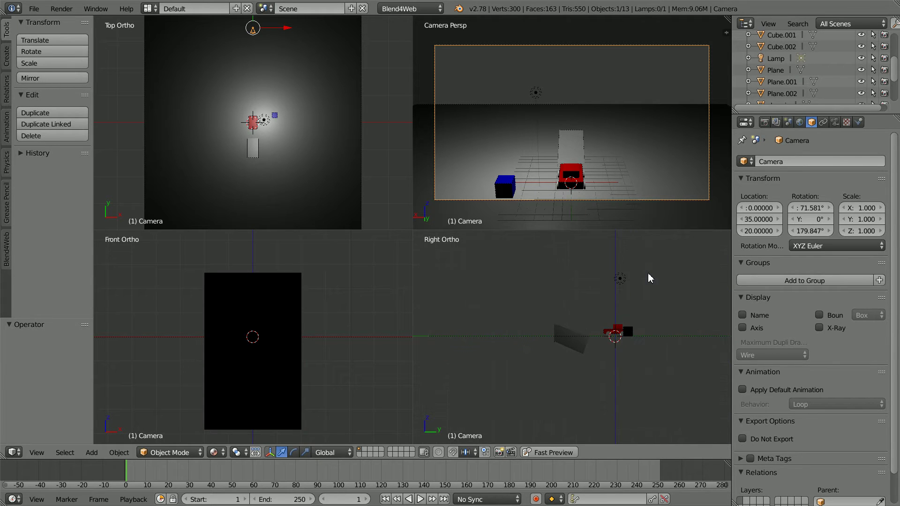
pyautogui.scroll(-2, 648, 280)
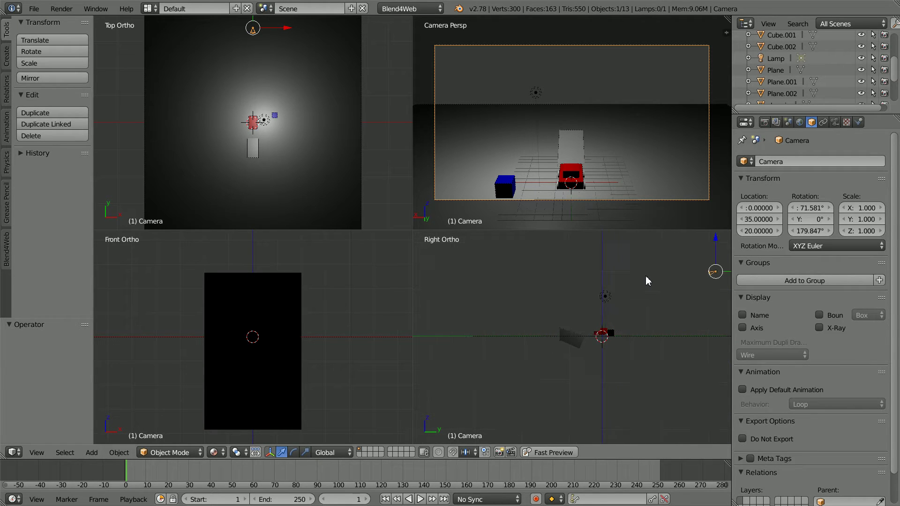
# - Add a Plain Axes empty at the origin
pyautogui.click(97, 455)
pyautogui.moveTo(101, 352)
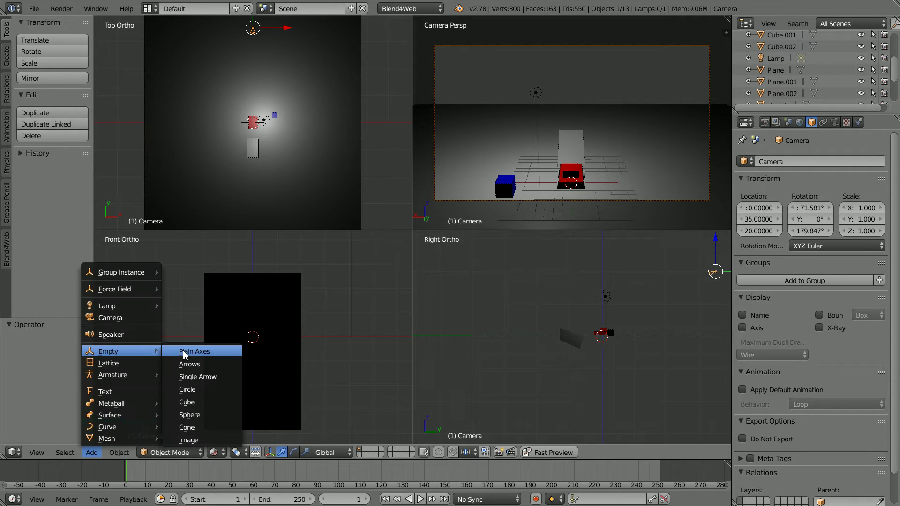
pyautogui.click(190, 352)
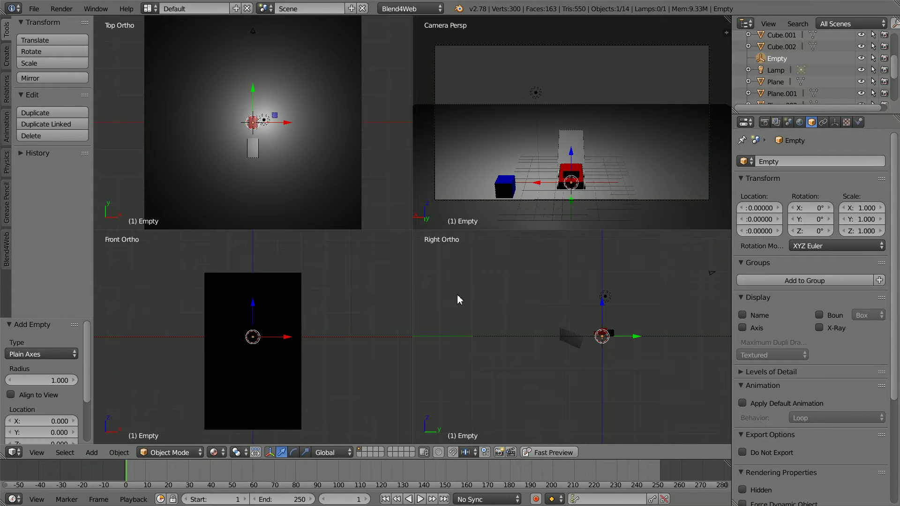
# - Move the empty to Y 35, Z 20, then select the red car chassis
pyautogui.click(760, 219)
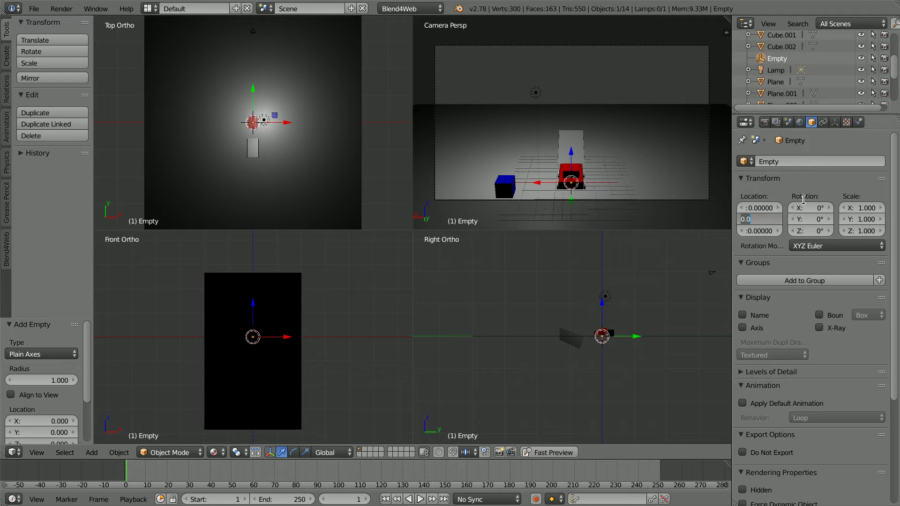
pyautogui.write('35')
pyautogui.press('Tab')
pyautogui.write('20')
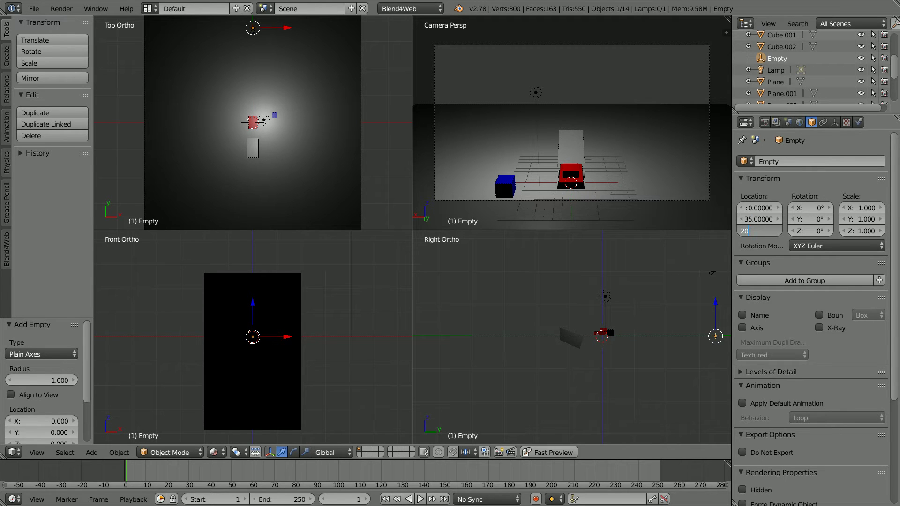
pyautogui.press('Return')
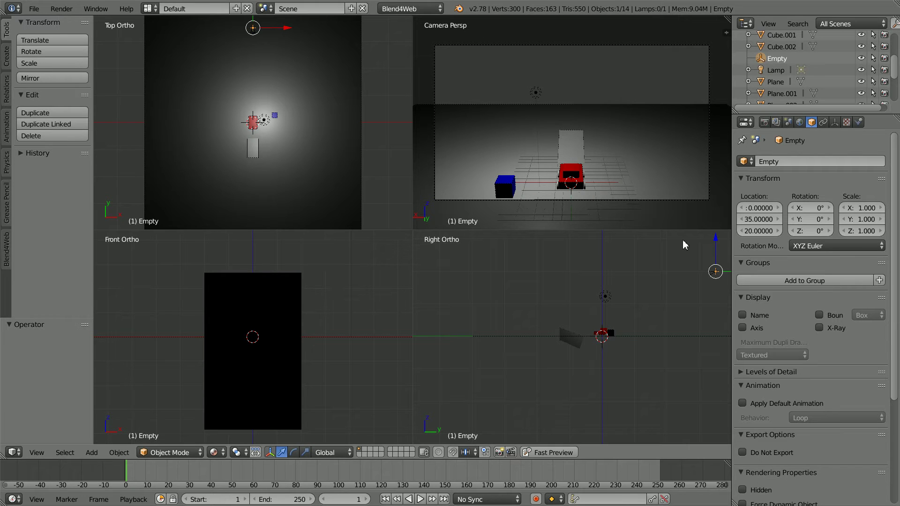
pyautogui.rightClick(571, 186)
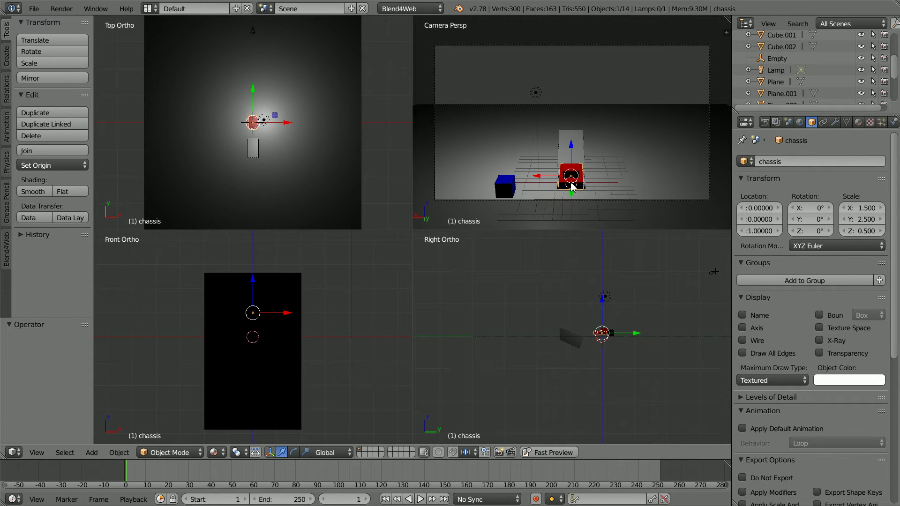
# - Apply rotation and scale to the chassis
pyautogui.click(120, 452)
pyautogui.moveTo(124, 369)
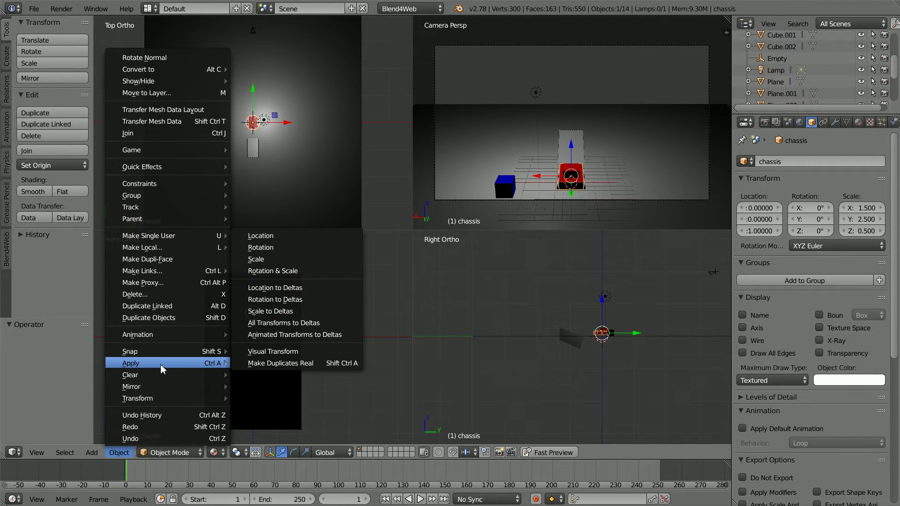
pyautogui.click(327, 275)
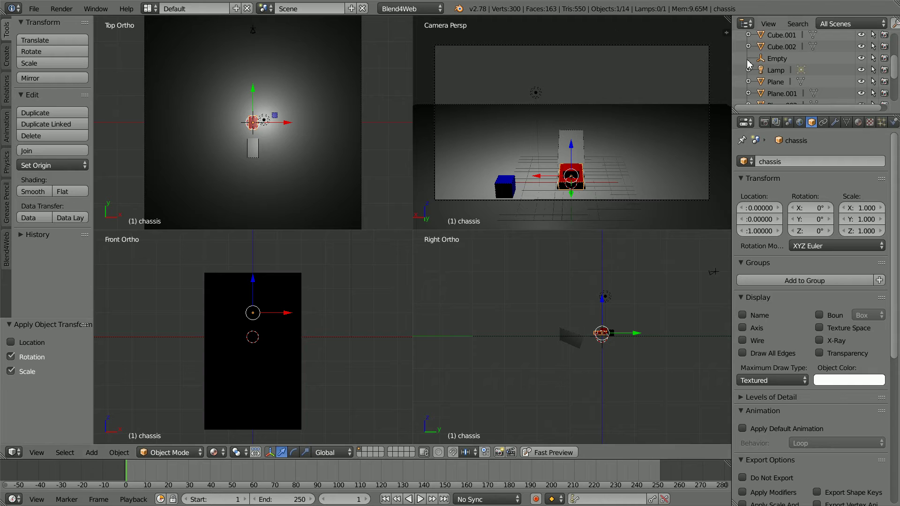
# - Set the Empty's Relations Parent to chassis
pyautogui.click(776, 58)
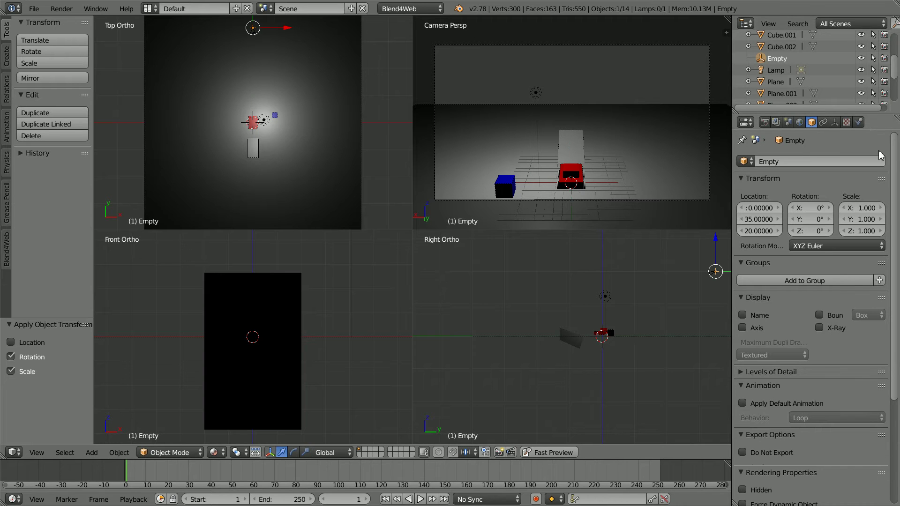
pyautogui.scroll(-5, 884, 274)
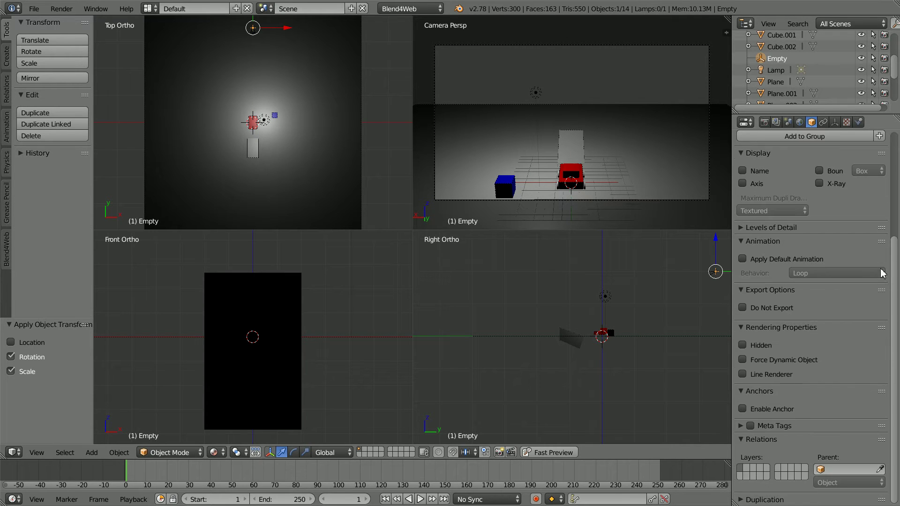
pyautogui.click(840, 469)
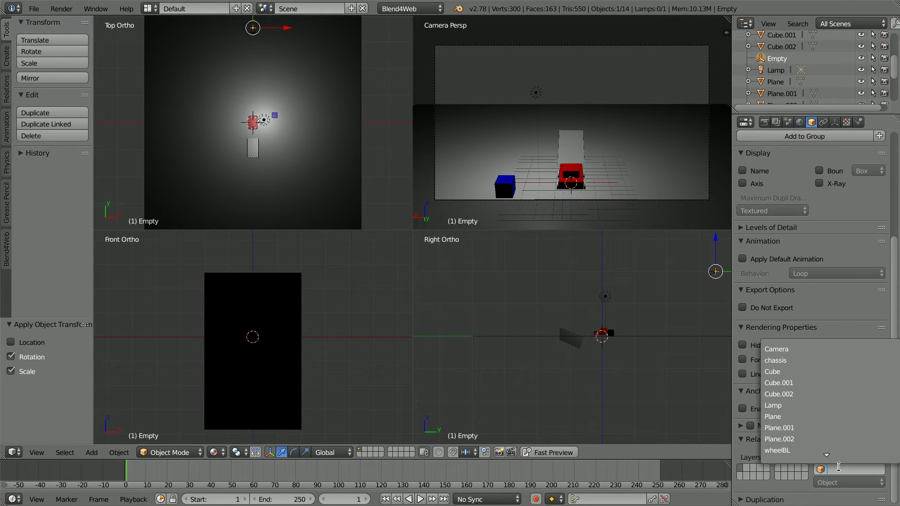
pyautogui.click(786, 358)
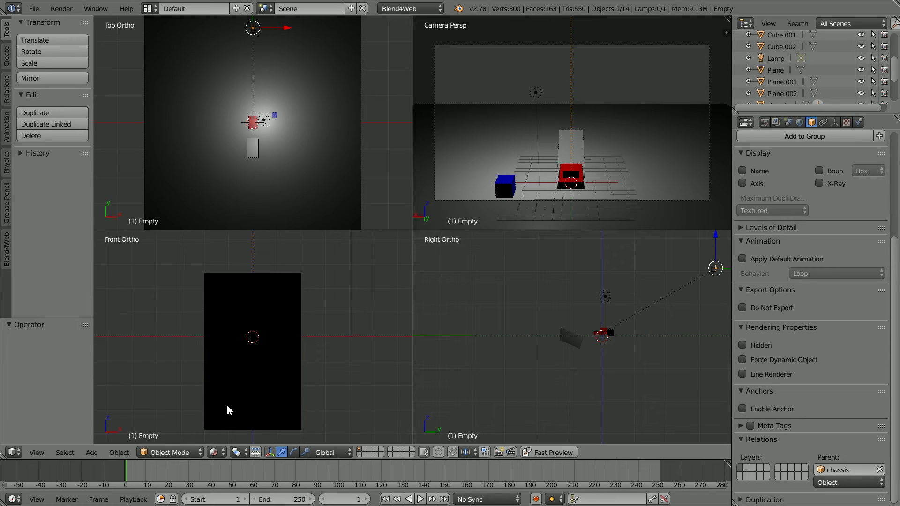
# - Switch the viewports to Solid shading and move the blue cube right along X
pyautogui.click(214, 452)
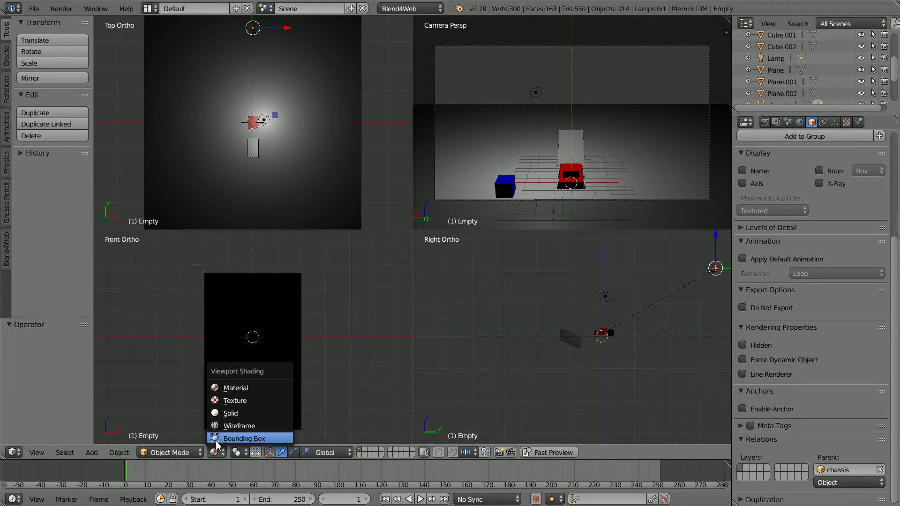
pyautogui.click(247, 414)
pyautogui.rightClick(275, 116)
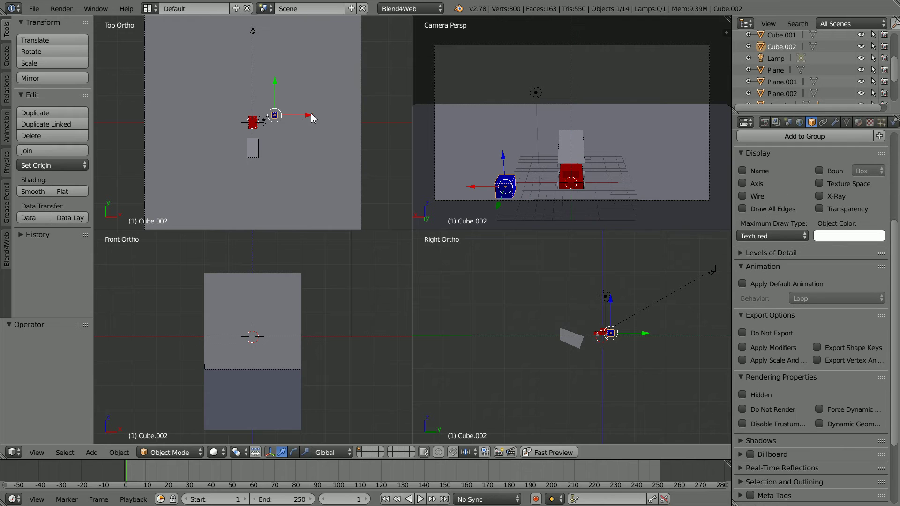
pyautogui.moveTo(313, 120); pyautogui.dragTo(370, 111)
# - Duplicate the cube four times, placing copies down, left, bottom-left corner and left-middle
pyautogui.hotkey('shift', 'd')
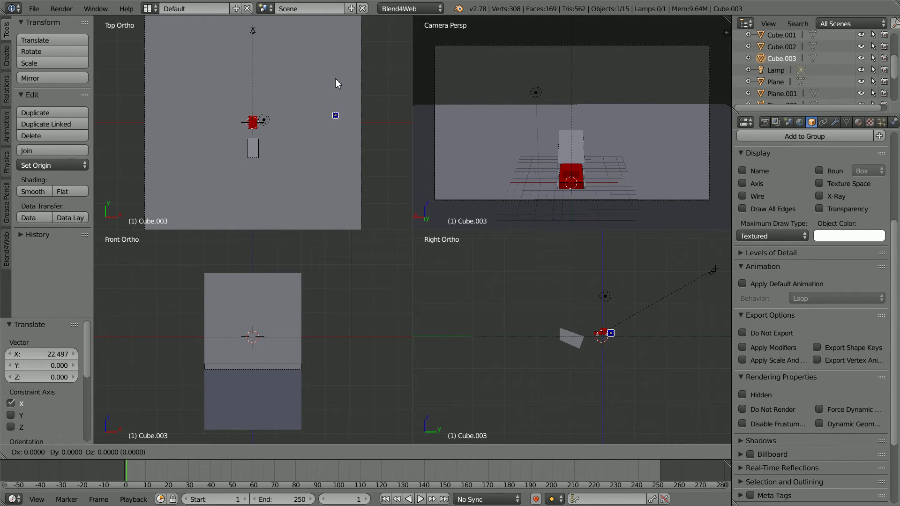
pyautogui.press('Escape')
pyautogui.moveTo(336, 81); pyautogui.dragTo(332, 168)
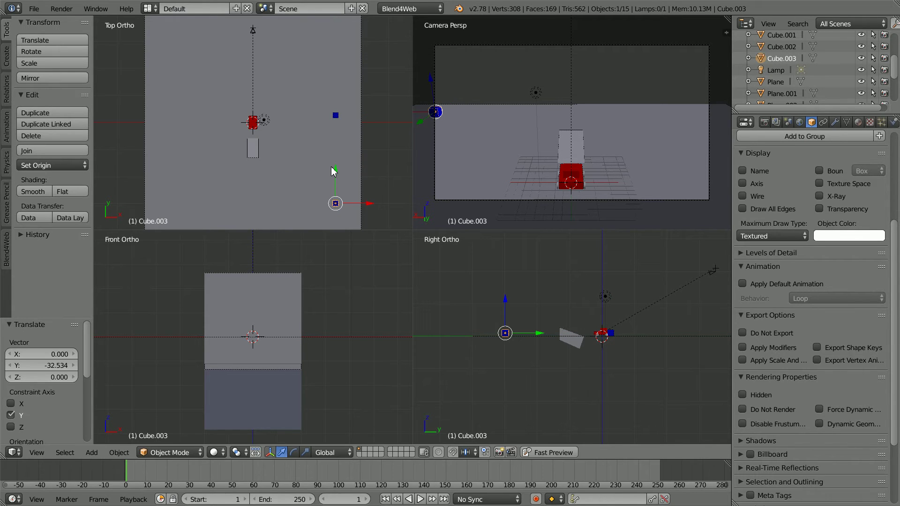
pyautogui.hotkey('shift', 'd')
pyautogui.press('Escape')
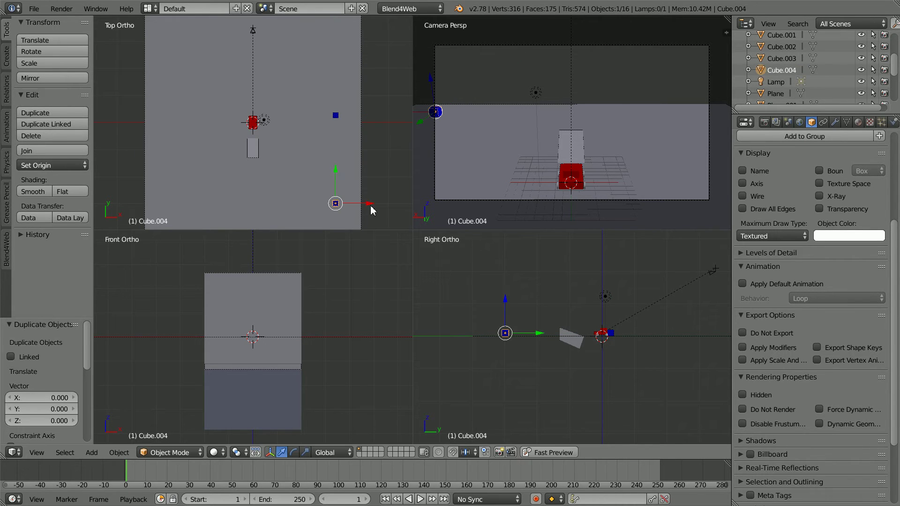
pyautogui.moveTo(369, 204); pyautogui.dragTo(286, 214)
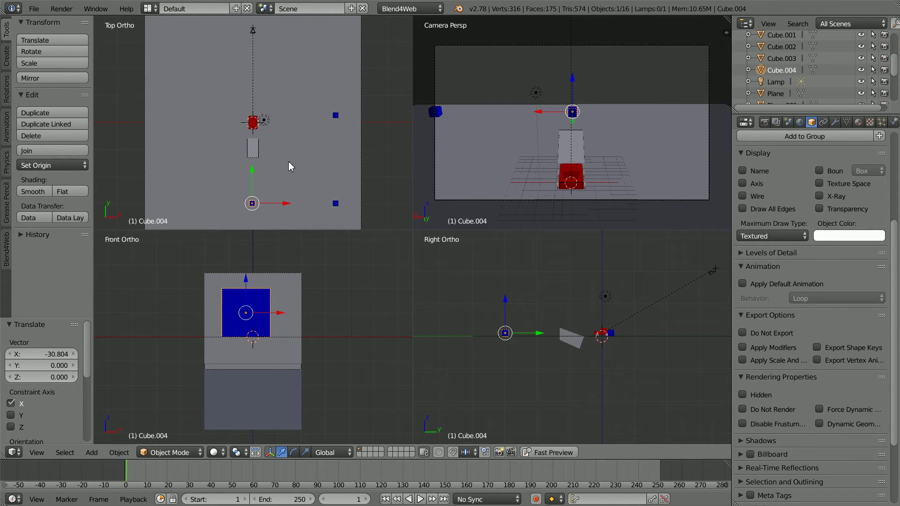
pyautogui.hotkey('shift', 'd')
pyautogui.press('Escape')
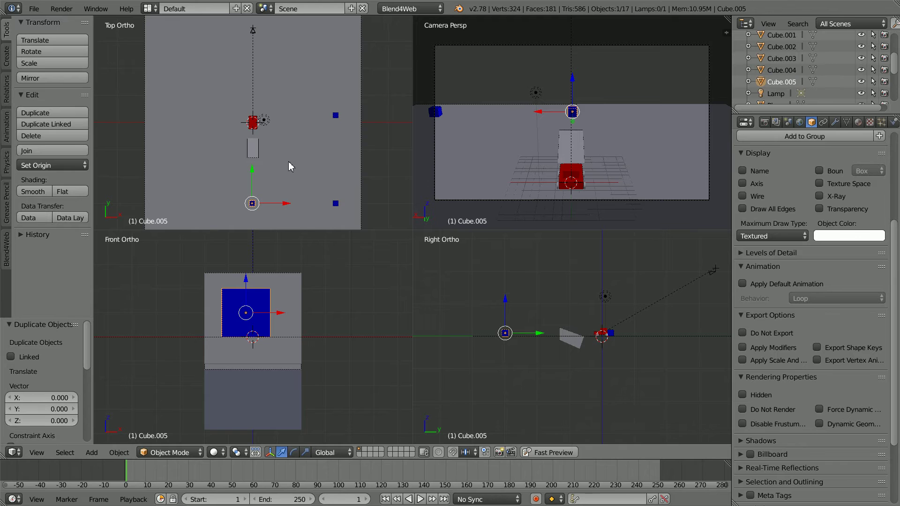
pyautogui.moveTo(286, 206); pyautogui.dragTo(206, 219)
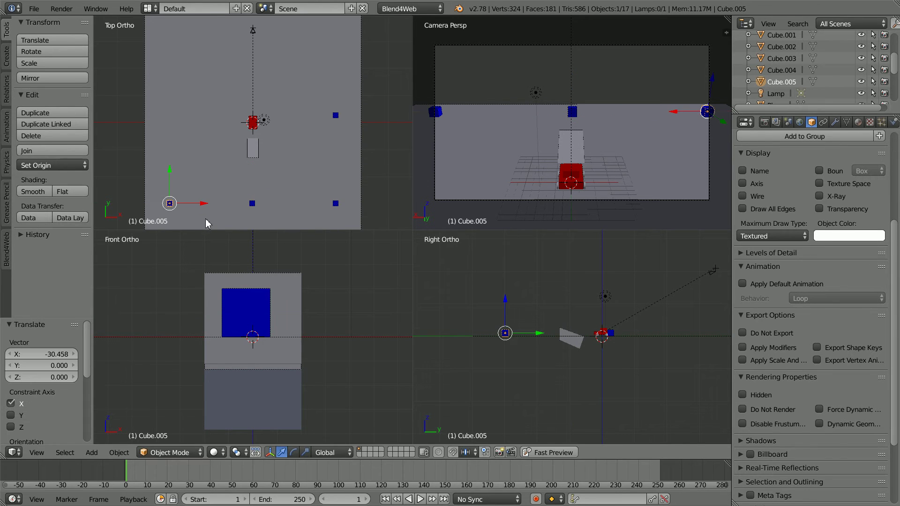
pyautogui.hotkey('shift', 'd')
pyautogui.press('Escape')
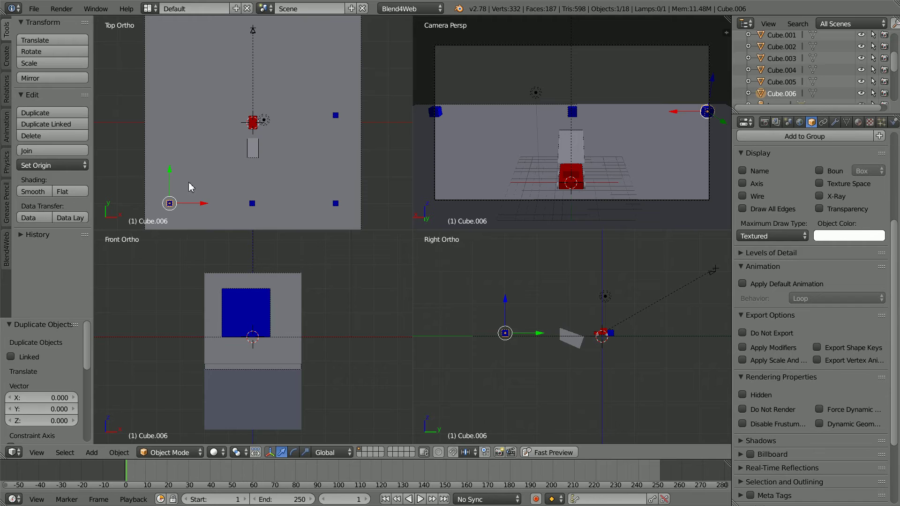
pyautogui.moveTo(171, 174); pyautogui.dragTo(184, 88)
# - Duplicate the three bottom-row cubes and move them along Y to form the top row
pyautogui.click(169, 204)
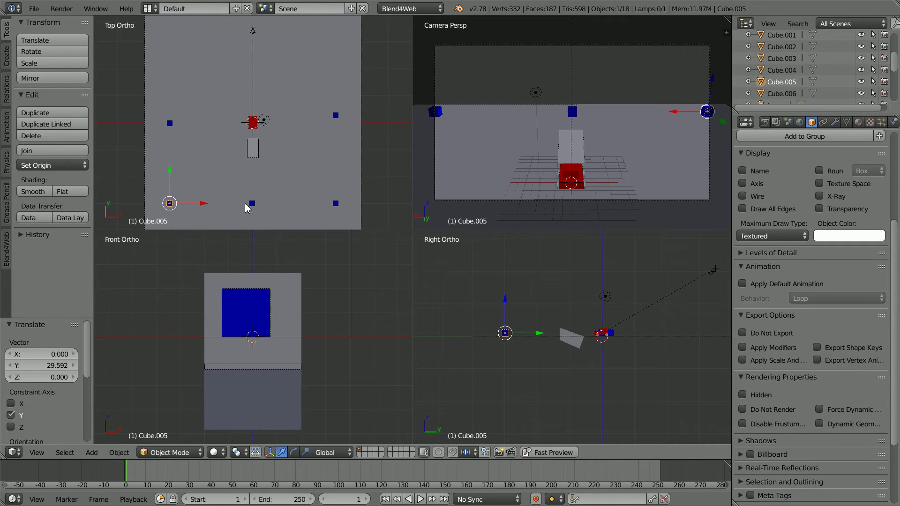
pyautogui.keyDown('shift'); pyautogui.click(252, 204); pyautogui.keyUp('shift')
pyautogui.keyDown('shift'); pyautogui.click(336, 204); pyautogui.keyUp('shift')
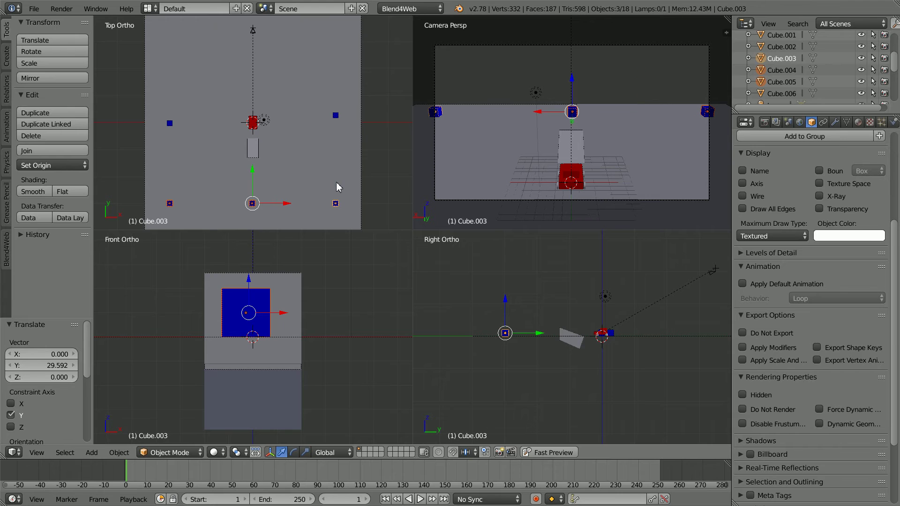
pyautogui.hotkey('shift', 'd')
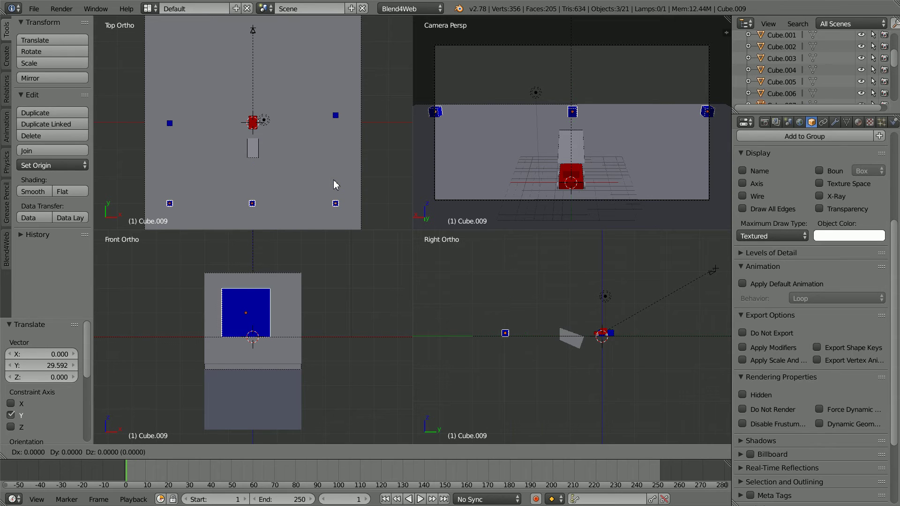
pyautogui.press('Escape')
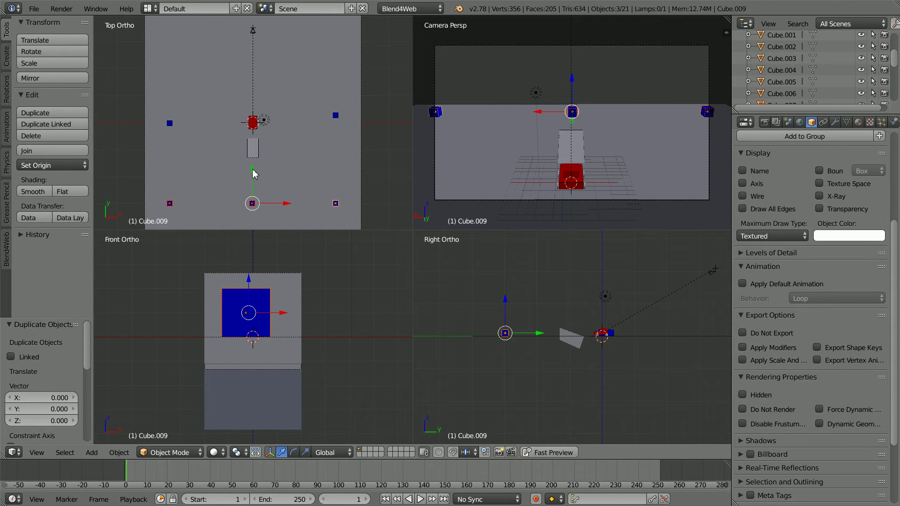
pyautogui.press('g')
pyautogui.press('y')
pyautogui.click(269, 209)
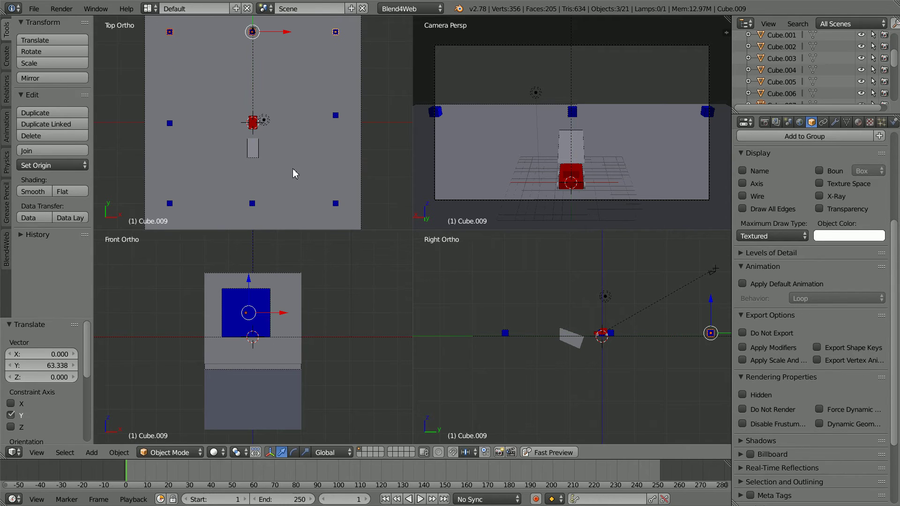
# - Collapse to a single camera view and apply Blend4Web's recommended render options
pyautogui.click(36, 453)
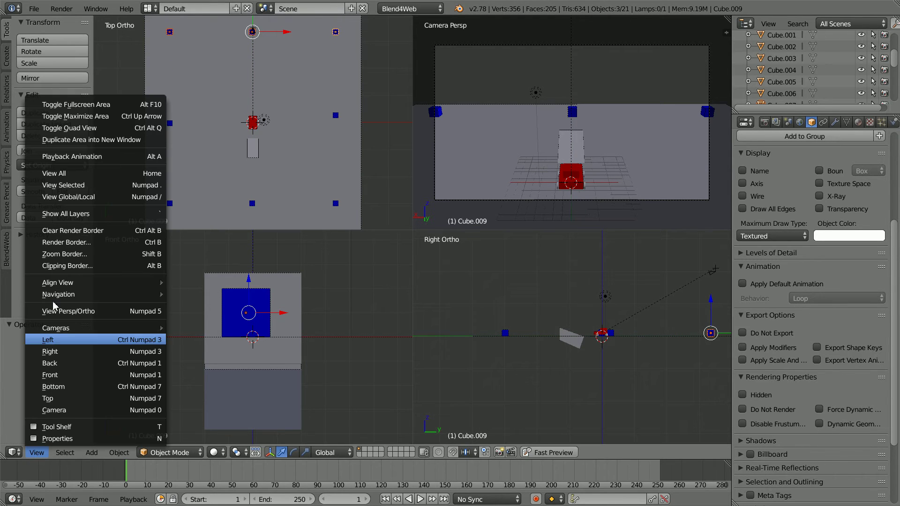
pyautogui.click(109, 129)
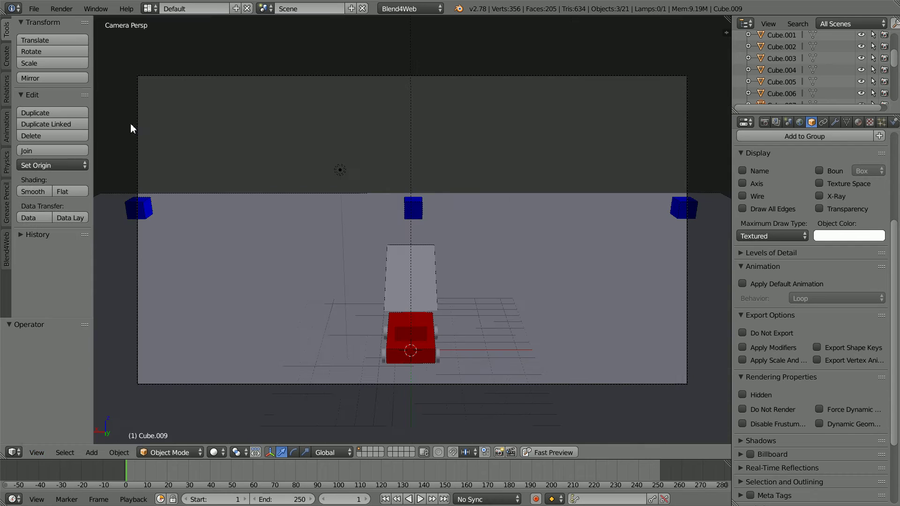
pyautogui.click(764, 123)
pyautogui.click(857, 271)
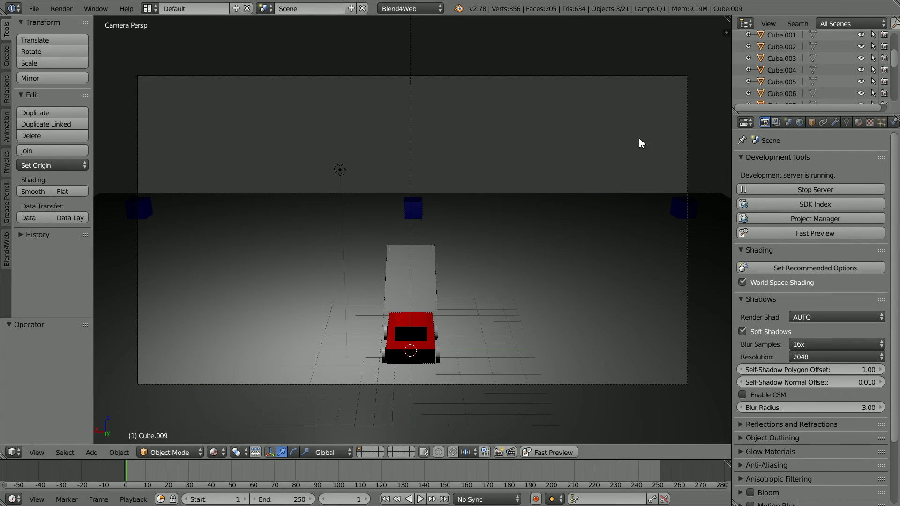
# - Enable the scene's Logic Editor and create a new B4WLogicNodeTree
pyautogui.click(788, 123)
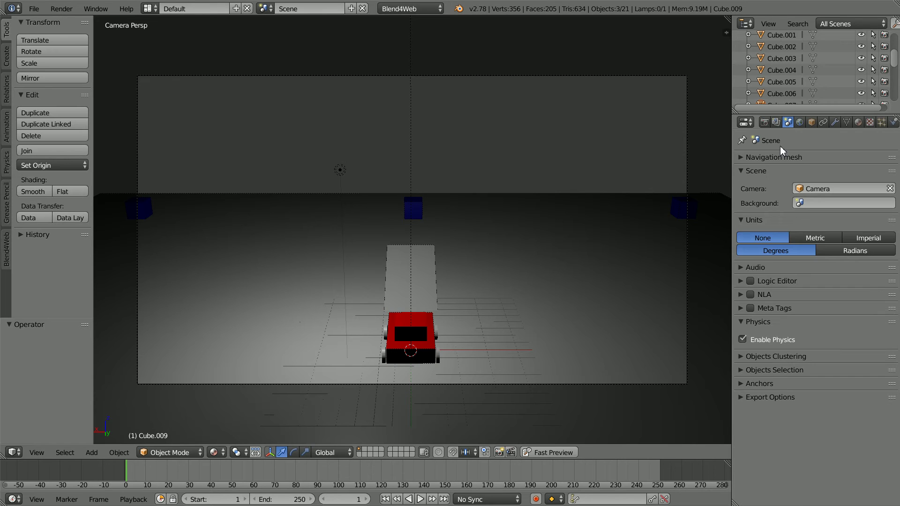
pyautogui.click(752, 284)
pyautogui.click(743, 282)
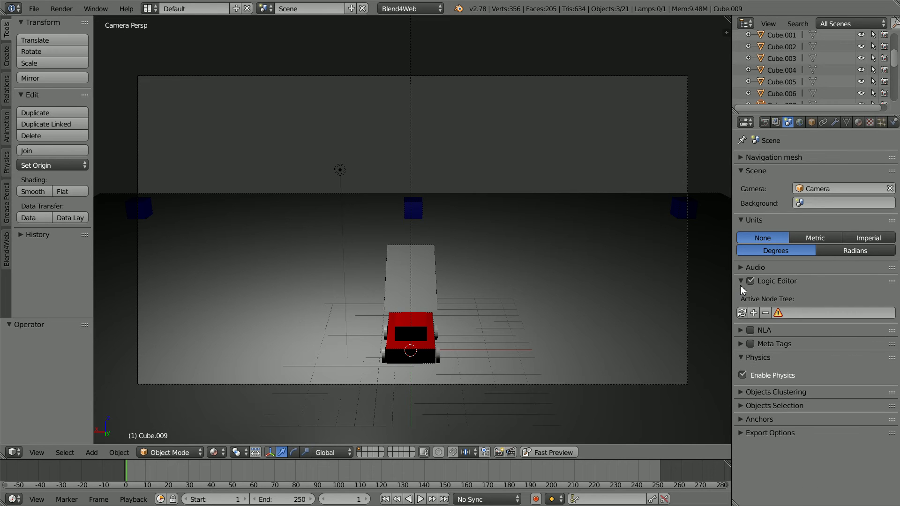
pyautogui.click(754, 313)
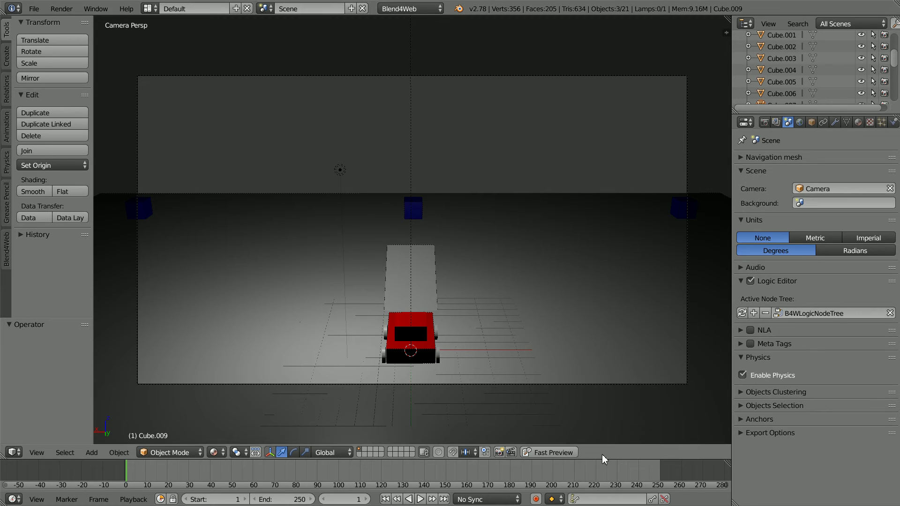
# - Enlarge the bottom area, make it a logic node editor, and load B4WLogicNodeTree
pyautogui.moveTo(605, 460); pyautogui.dragTo(612, 235)
pyautogui.click(14, 500)
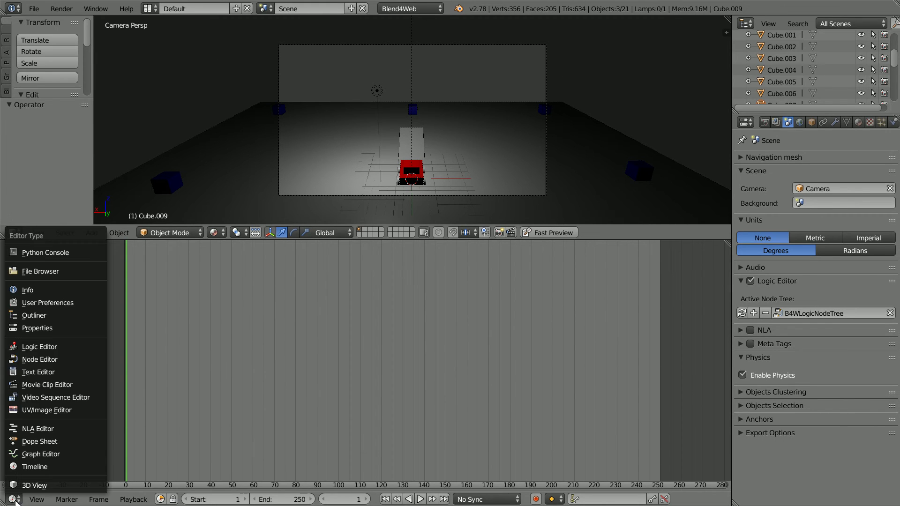
pyautogui.click(77, 364)
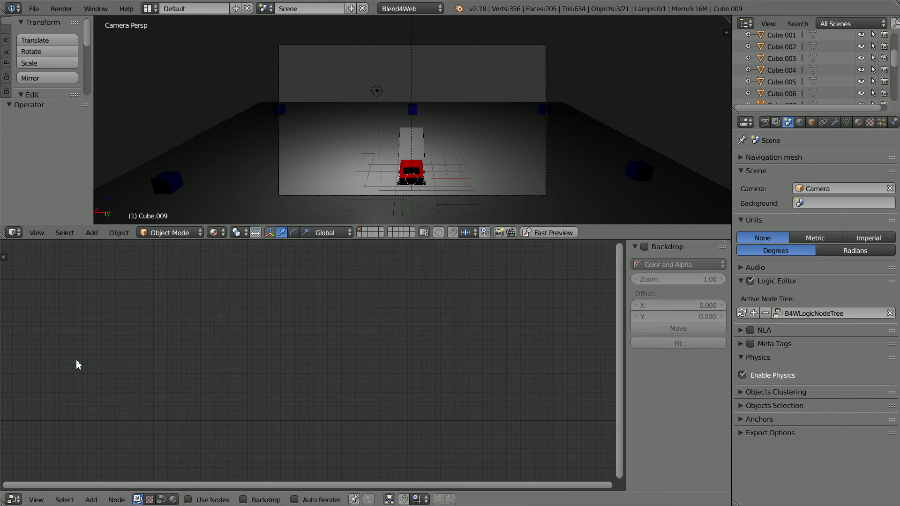
pyautogui.click(161, 500)
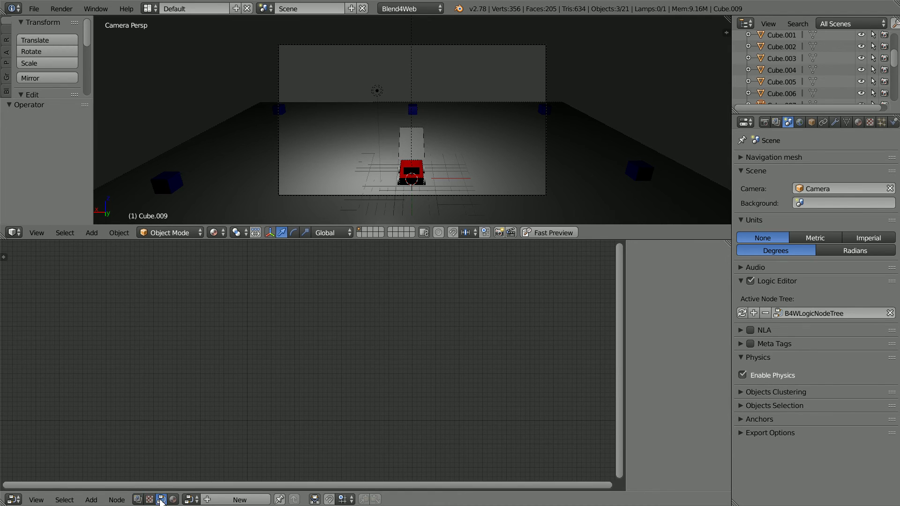
pyautogui.click(190, 499)
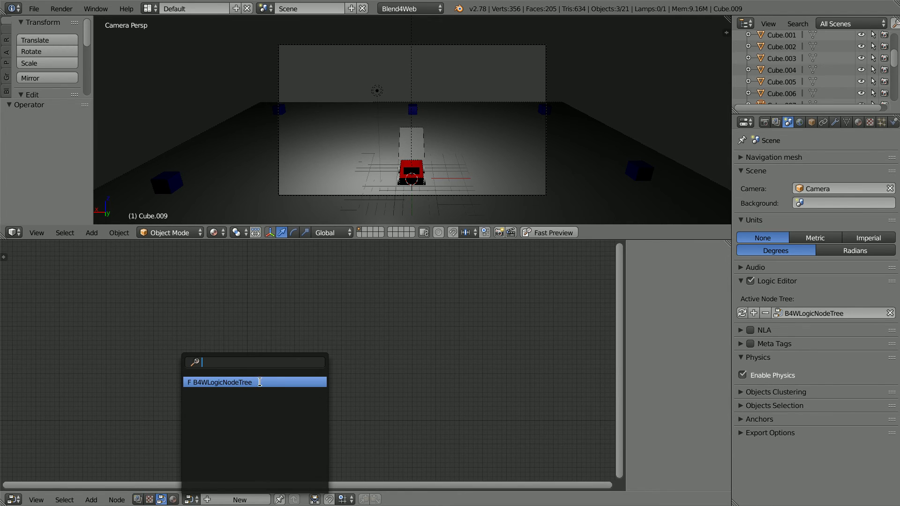
pyautogui.click(277, 382)
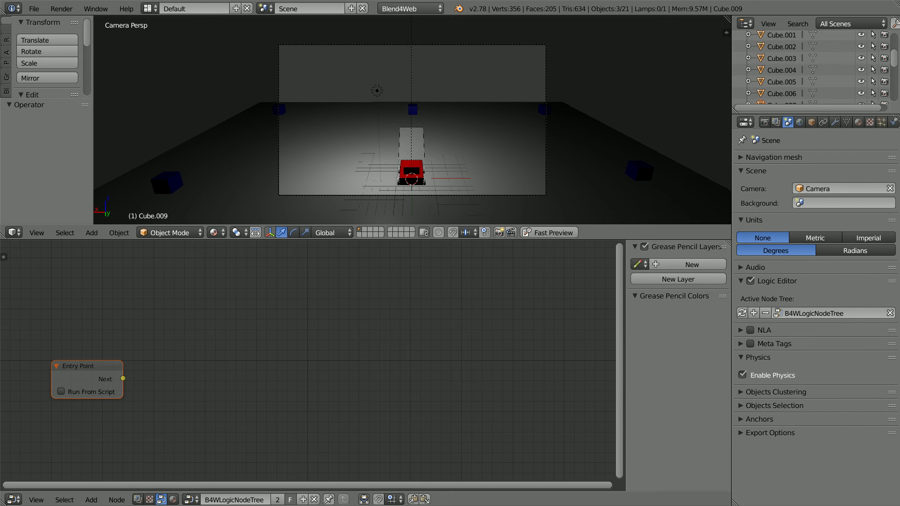
# - Add a Move Camera node and link Entry Point's Next to its Previous
pyautogui.click(91, 500)
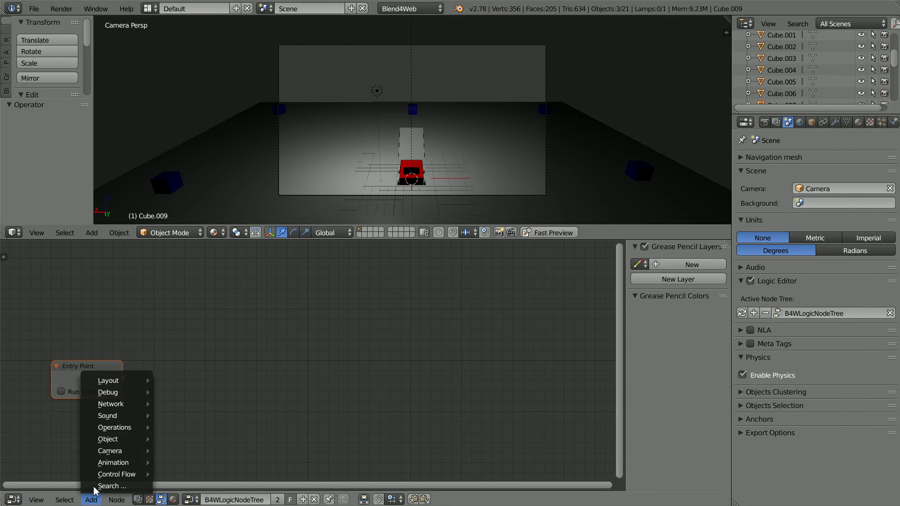
pyautogui.moveTo(100, 452)
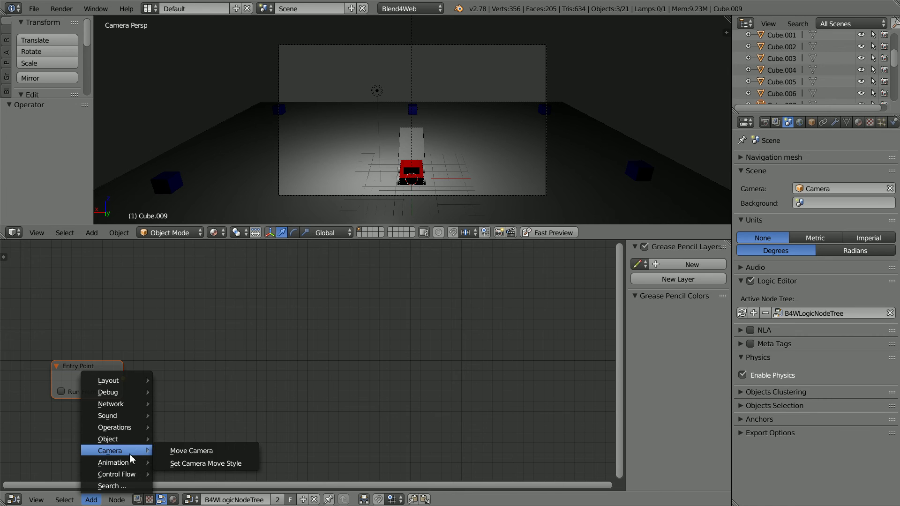
pyautogui.click(219, 451)
pyautogui.click(199, 266)
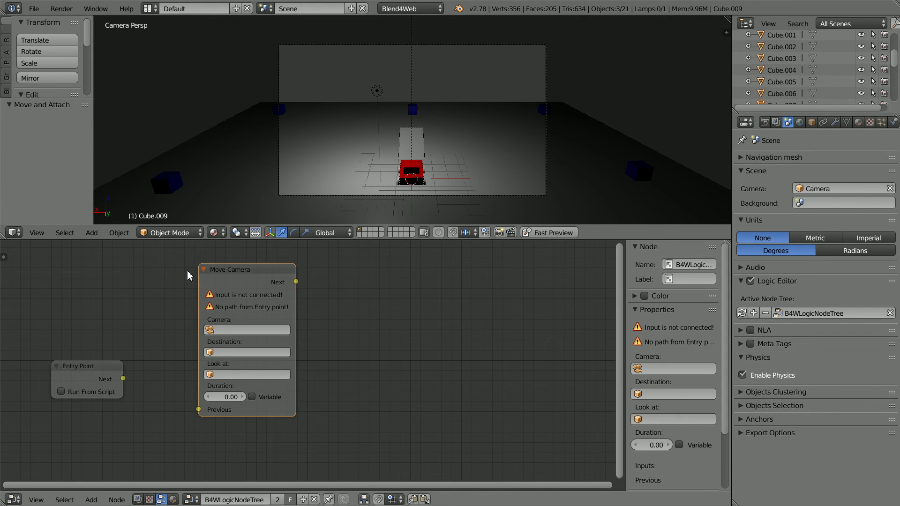
pyautogui.moveTo(124, 382); pyautogui.dragTo(199, 409)
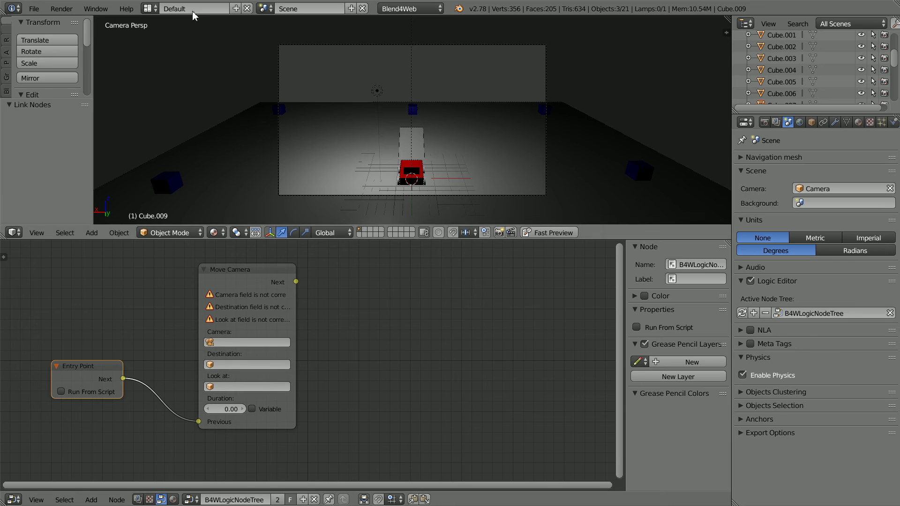
# - Set the Move Camera node to Camera, destination Empty, looking at chassis
pyautogui.click(259, 343)
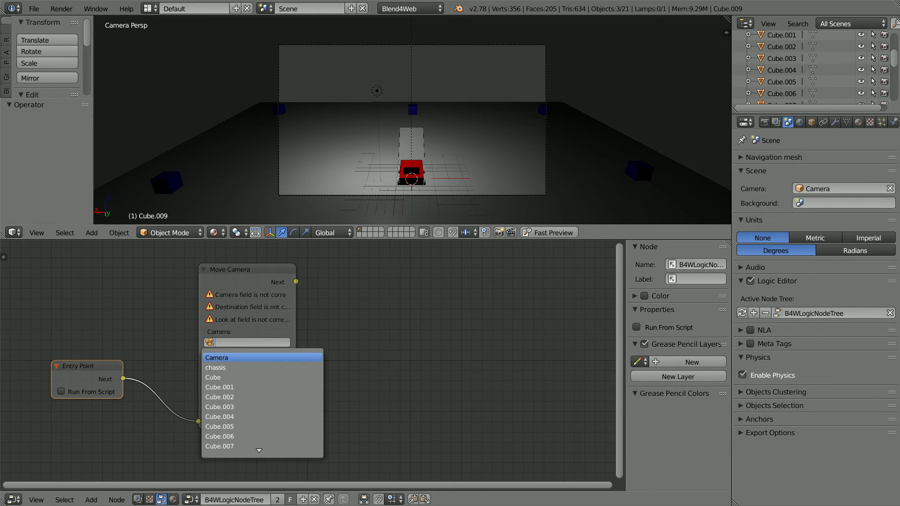
pyautogui.click(238, 358)
pyautogui.click(238, 354)
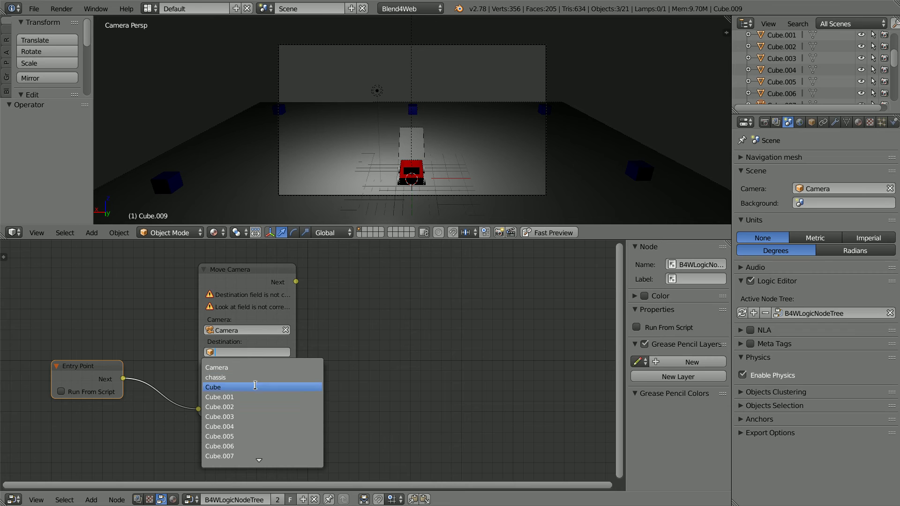
pyautogui.press('Down')
pyautogui.press('Down')
pyautogui.press('Down')
pyautogui.press('Down')
pyautogui.press('Down')
pyautogui.press('Down')
pyautogui.press('Down')
pyautogui.press('Down')
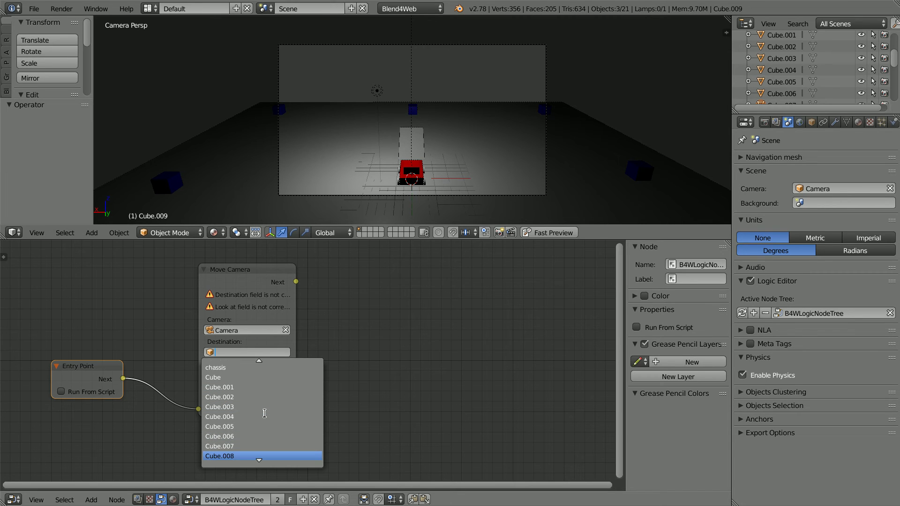
pyautogui.press('Down')
pyautogui.press('Down')
pyautogui.press('Down')
pyautogui.press('Down')
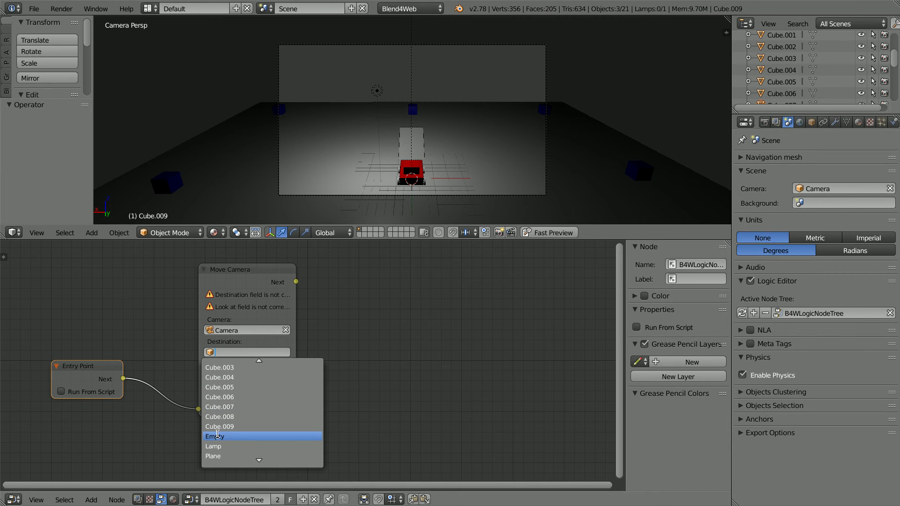
pyautogui.press('Return')
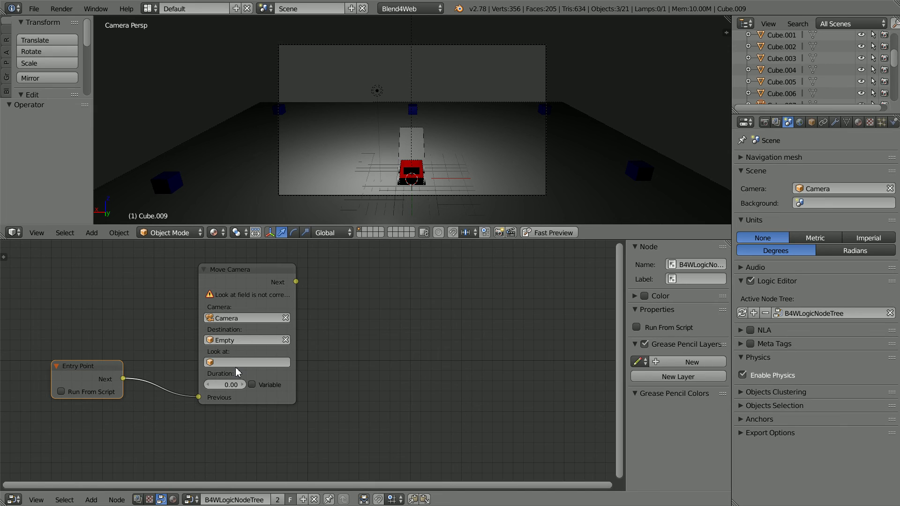
pyautogui.click(235, 368)
pyautogui.click(235, 365)
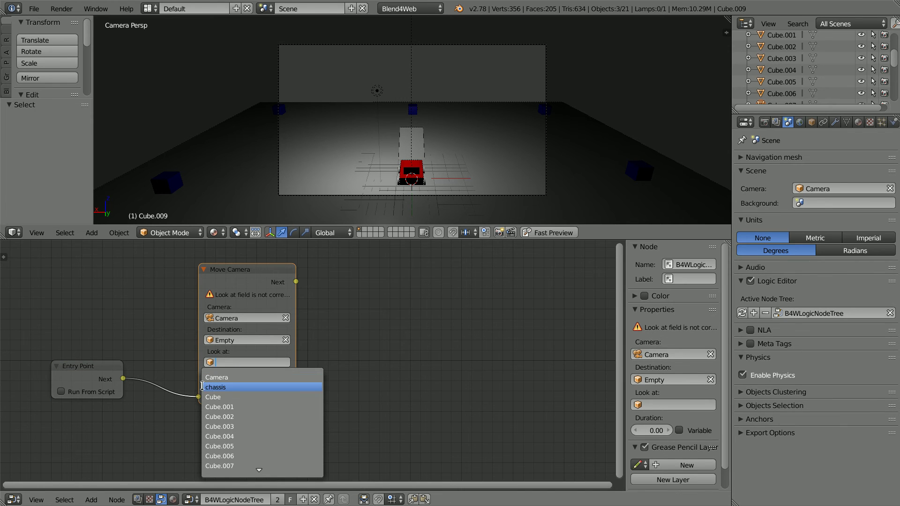
pyautogui.click(238, 388)
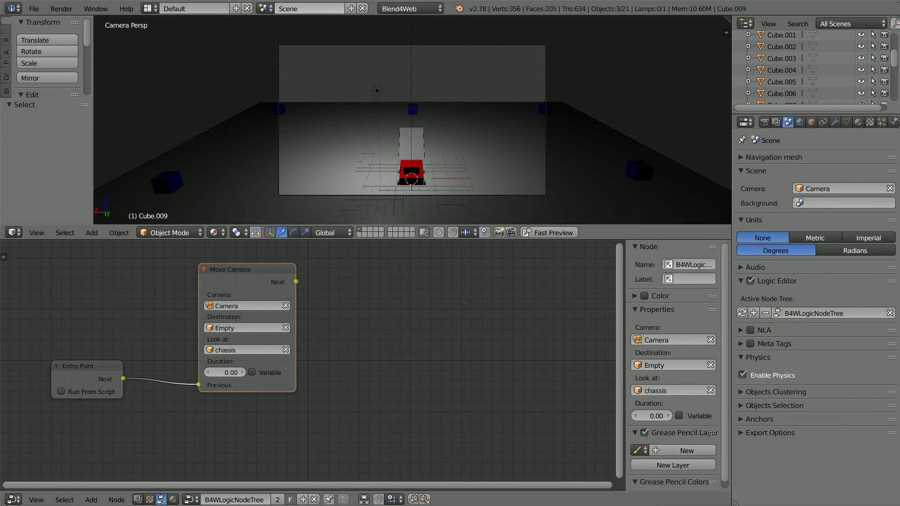
pyautogui.click(92, 500)
# - Add a reroute point below Move Camera, route its Next back to Previous, and run Fast Preview
pyautogui.moveTo(118, 381)
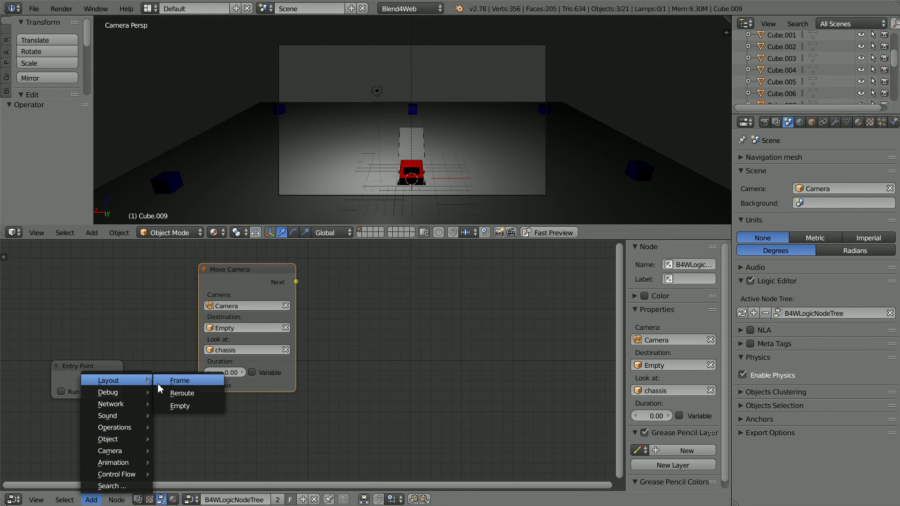
pyautogui.click(215, 398)
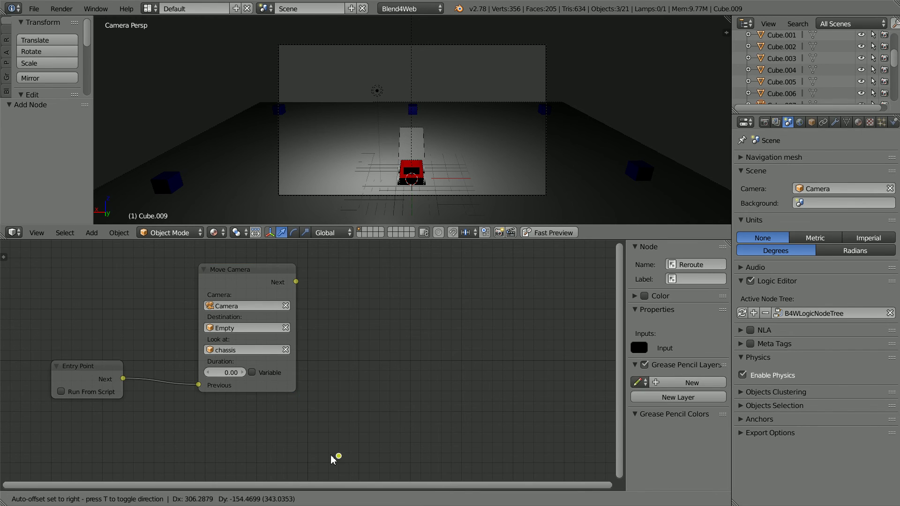
pyautogui.click(317, 428)
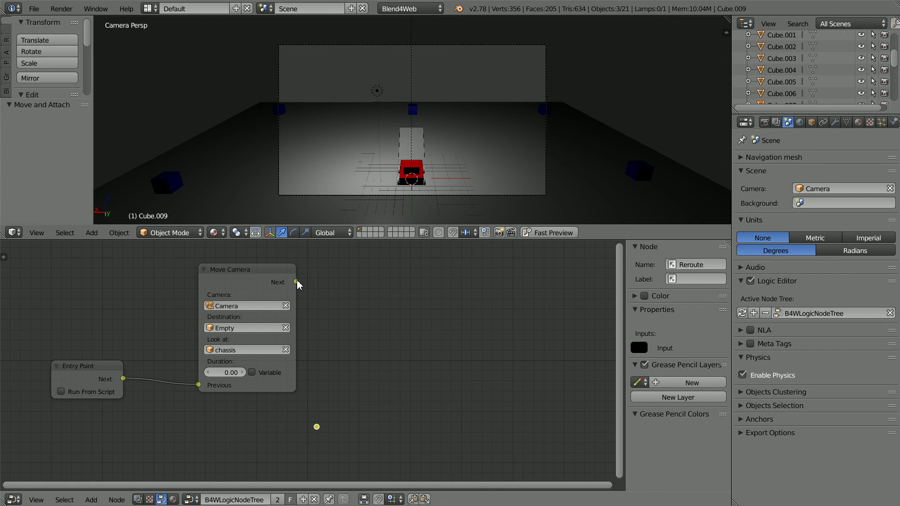
pyautogui.moveTo(296, 282); pyautogui.dragTo(198, 385)
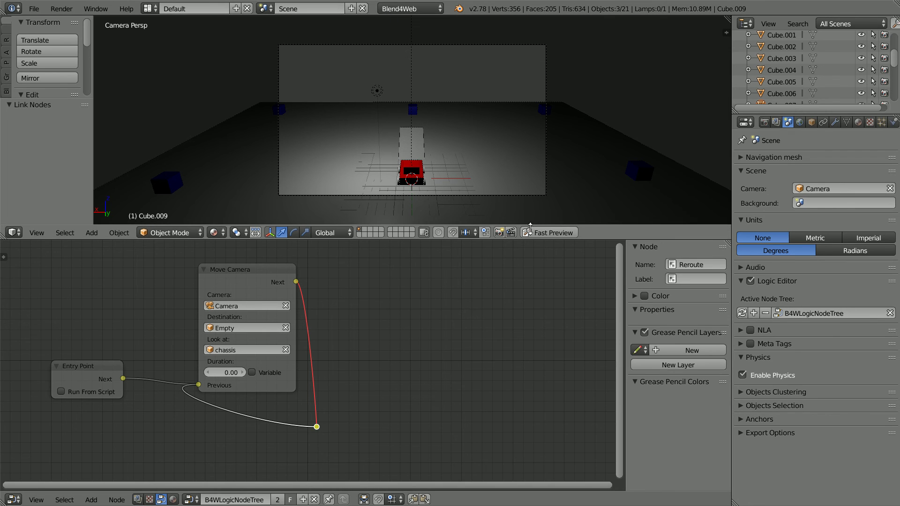
pyautogui.click(569, 232)
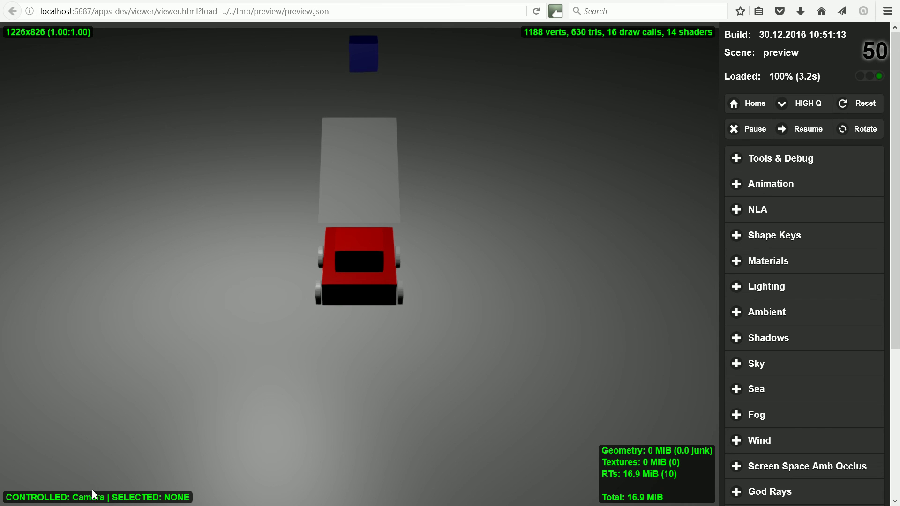
# - Release the camera, take control of the red chassis, and drive it off the plank with W
pyautogui.click(111, 424)
pyautogui.click(337, 297)
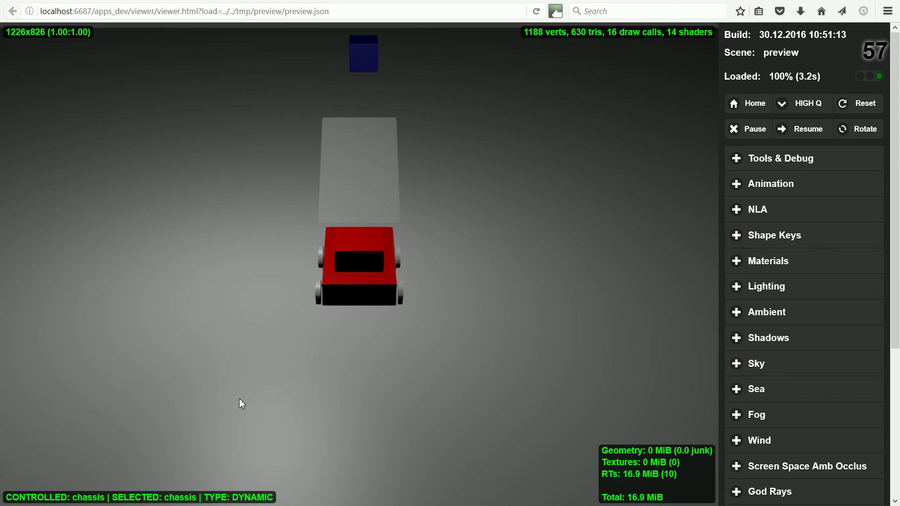
pyautogui.press('w')
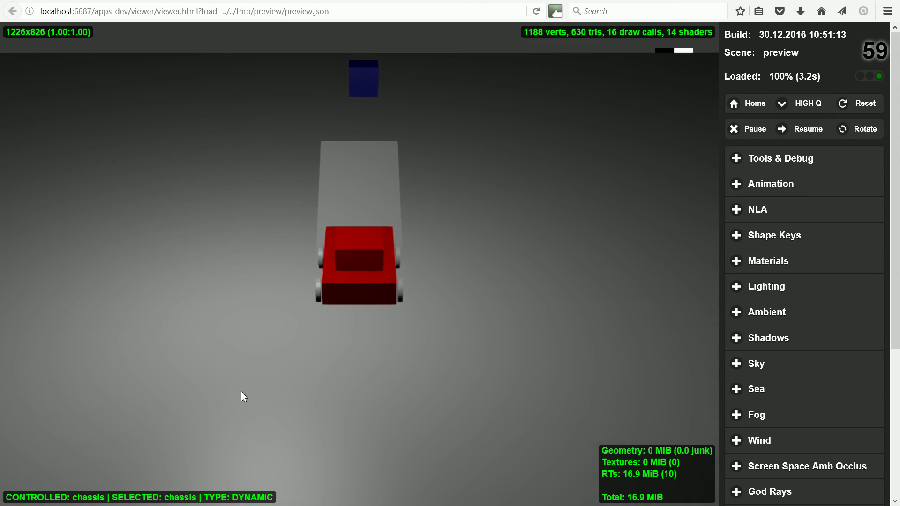
pyautogui.press('w')
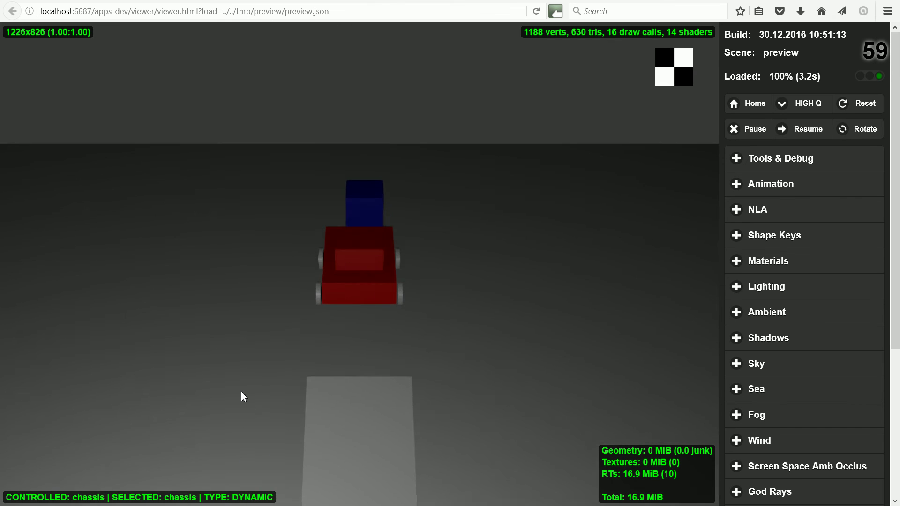
pyautogui.press('w')
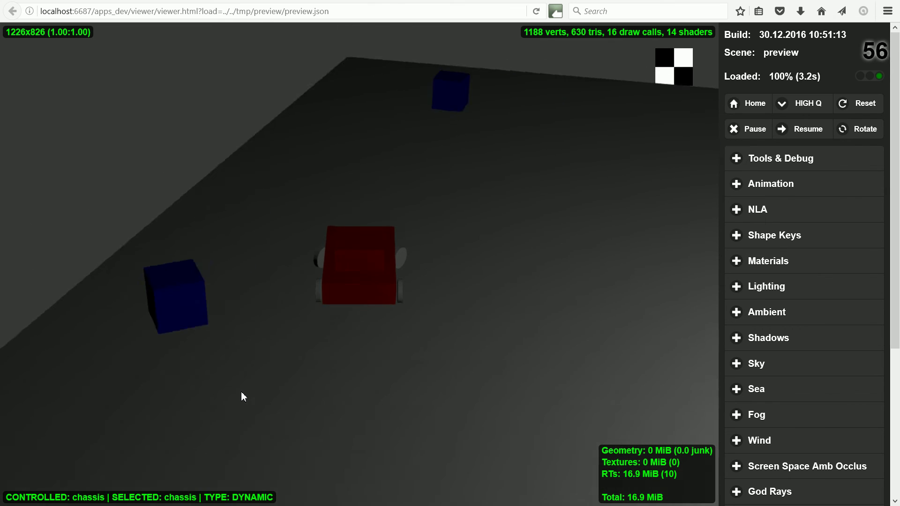
pyautogui.press('w')
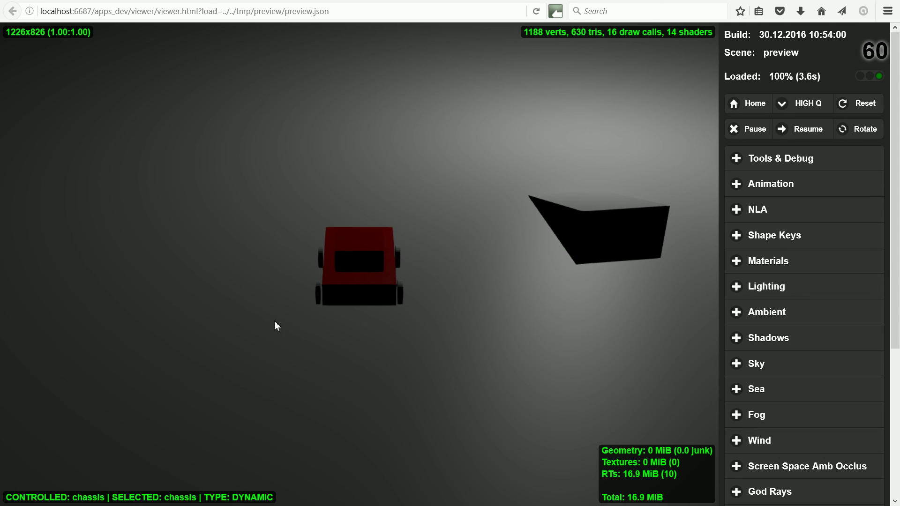
# - Drive the red car further ahead with W while the chase camera follows
pyautogui.press('w')
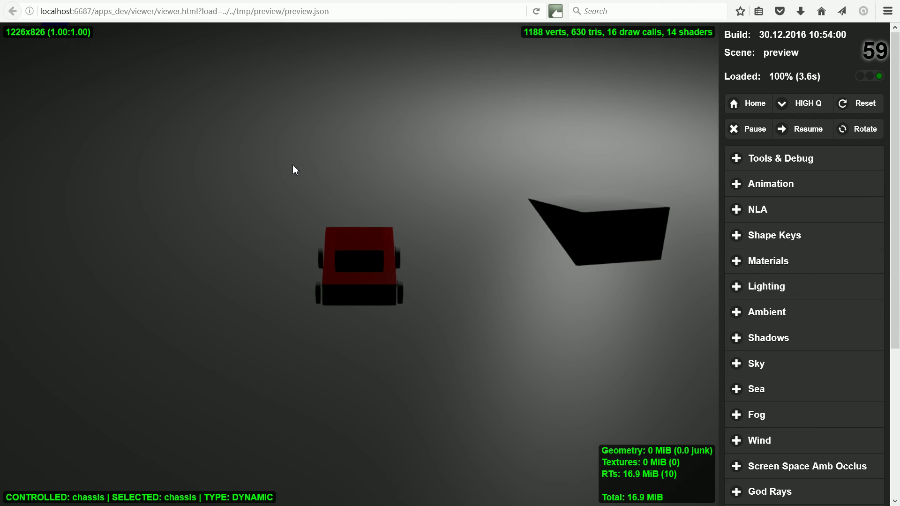